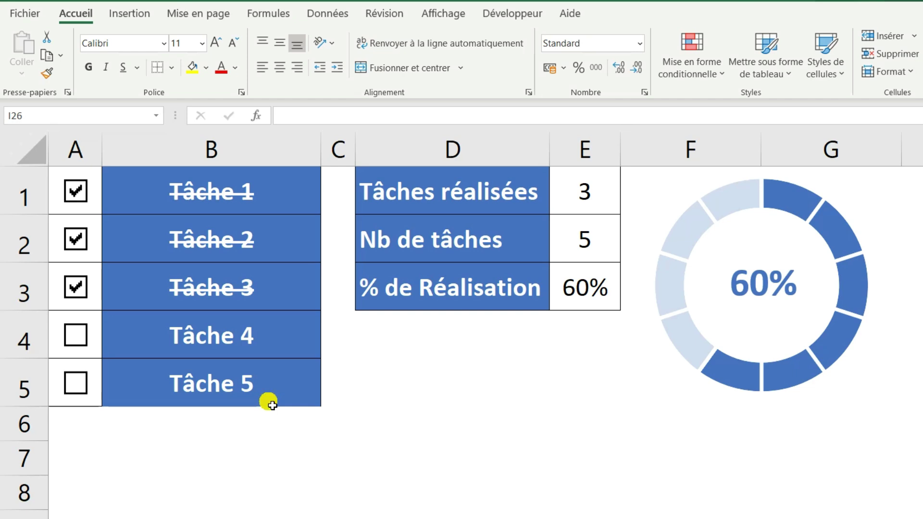
pyautogui.click(84, 340)
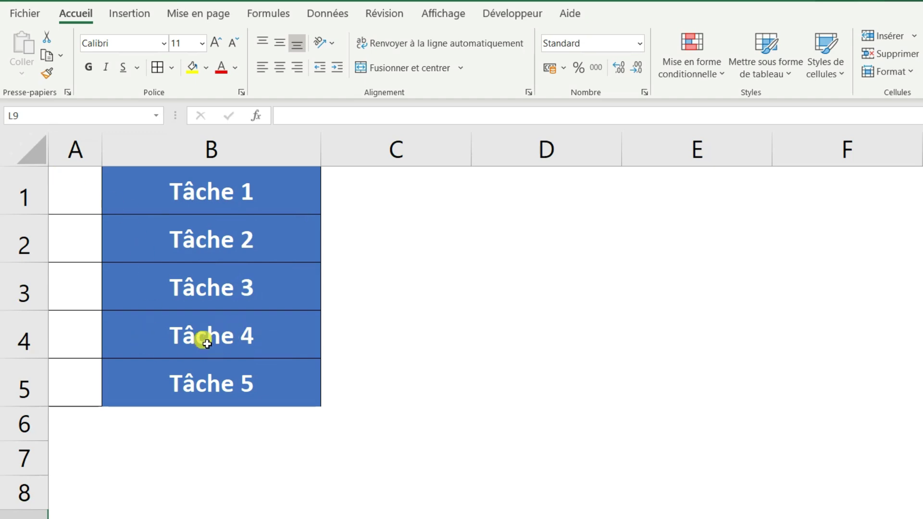
# Insert a form-control checkbox without label text, sized and positioned to fit inside cell A1.
pyautogui.click(528, 13)
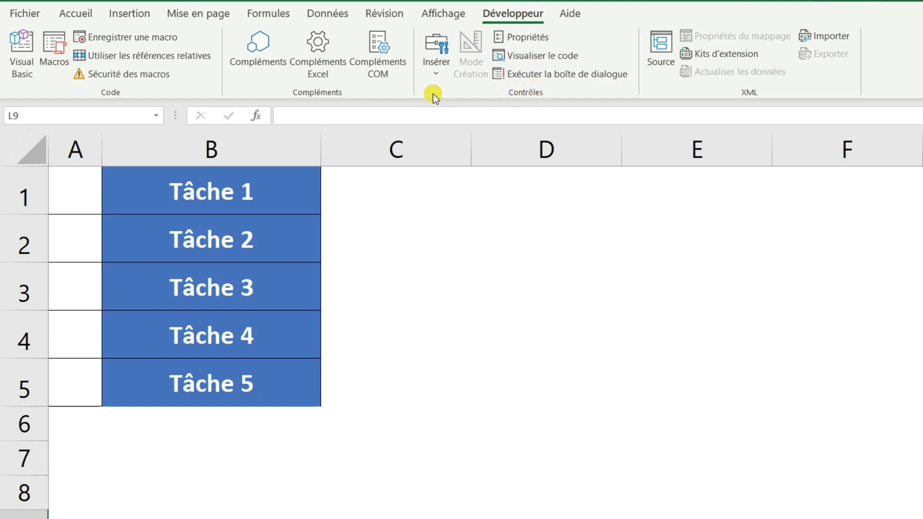
pyautogui.click(434, 77)
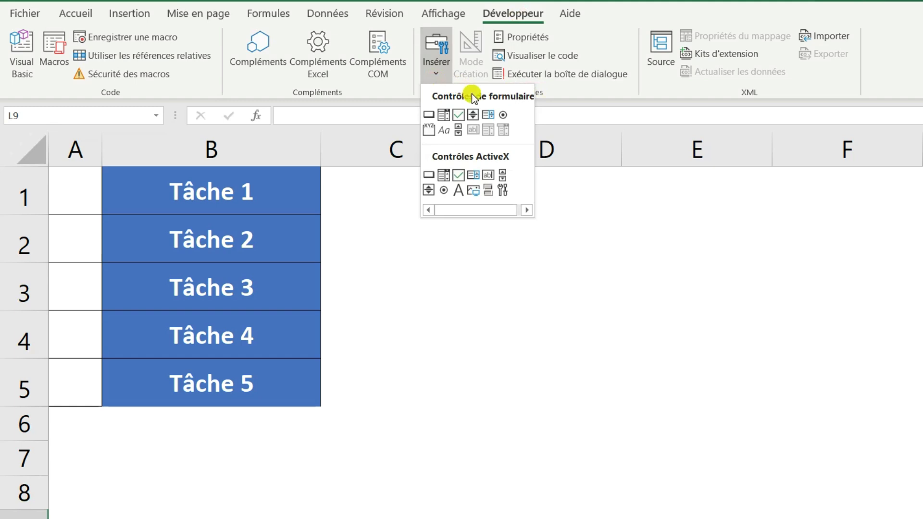
pyautogui.click(457, 115)
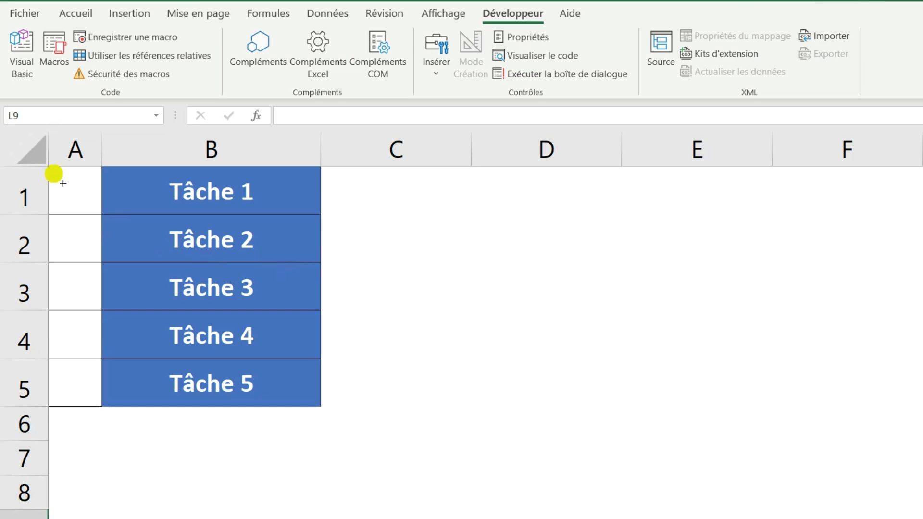
pyautogui.moveTo(55, 175); pyautogui.dragTo(90, 209)
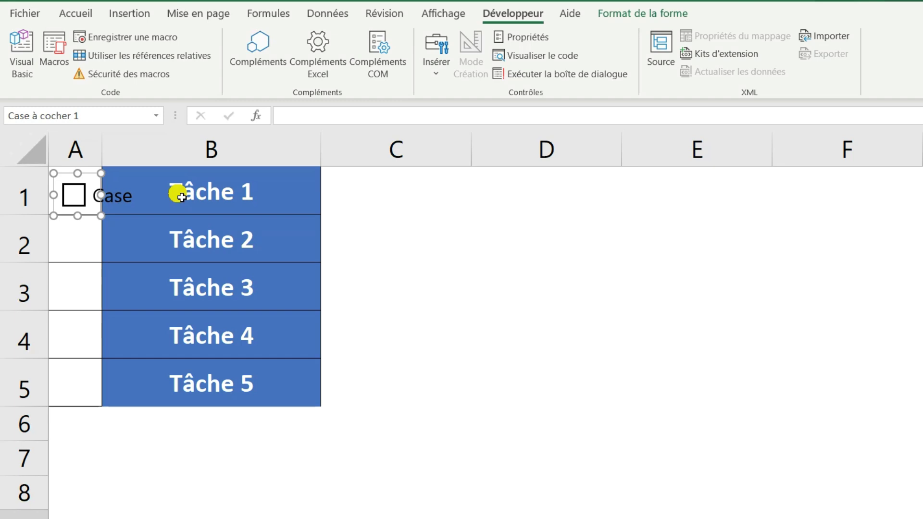
pyautogui.click(98, 197)
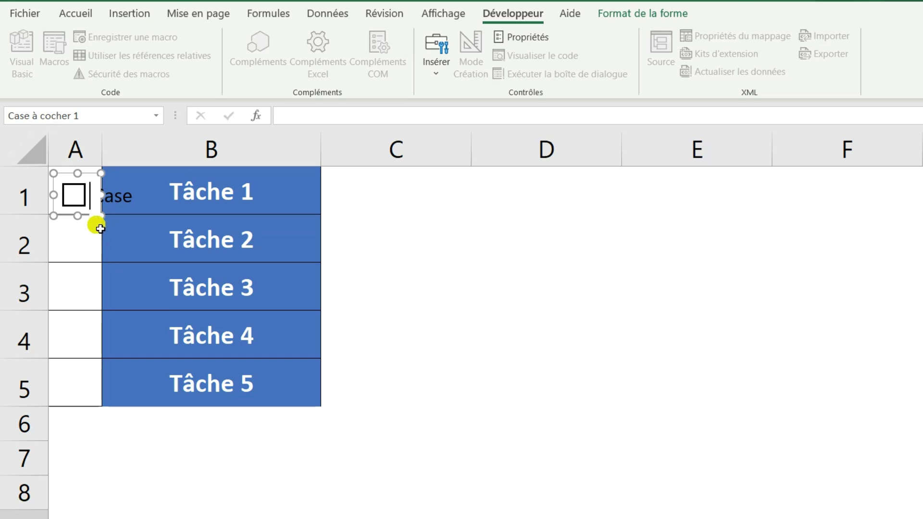
pyautogui.moveTo(100, 229); pyautogui.dragTo(103, 217)
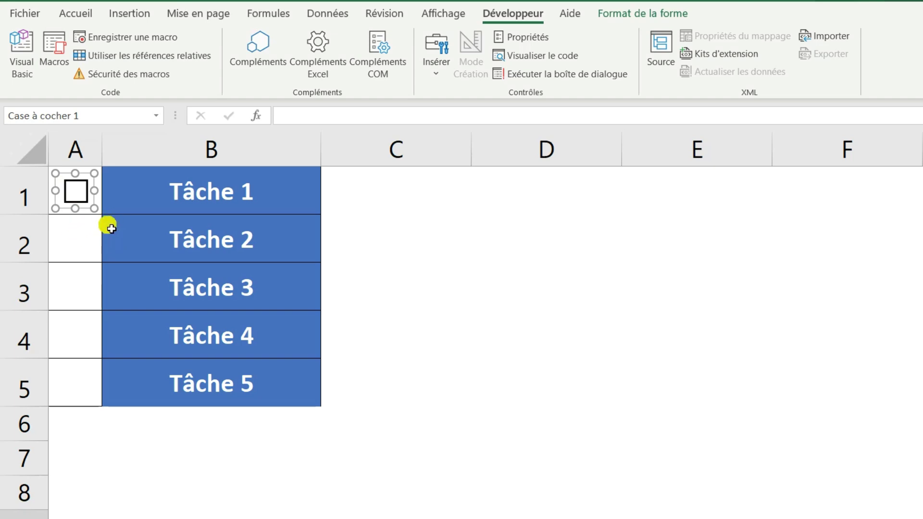
# Copy cell A1 with its checkbox into cells A2 to A5.
pyautogui.click(100, 202)
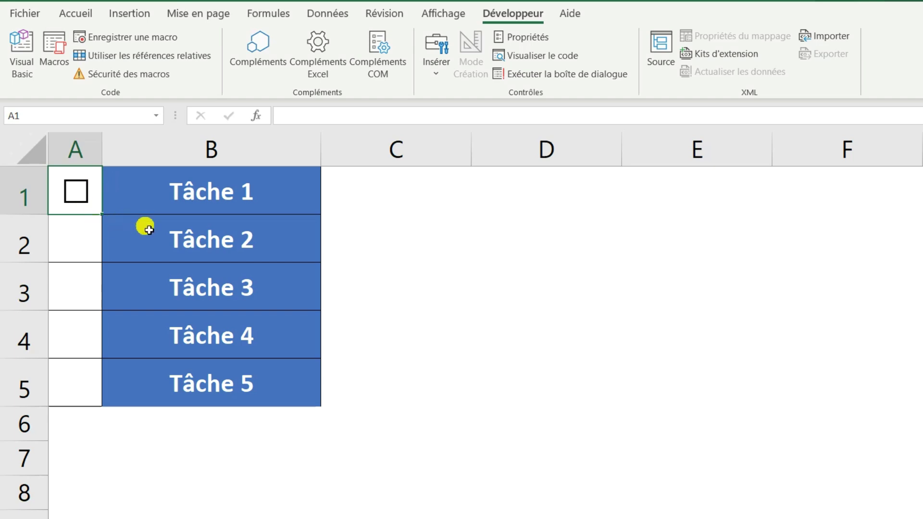
pyautogui.hotkey('ctrl', 'c')
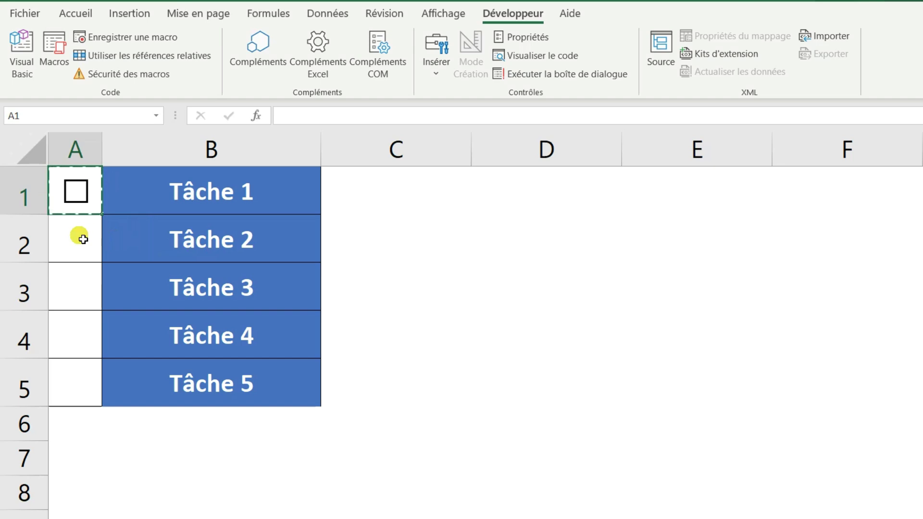
pyautogui.click(83, 239)
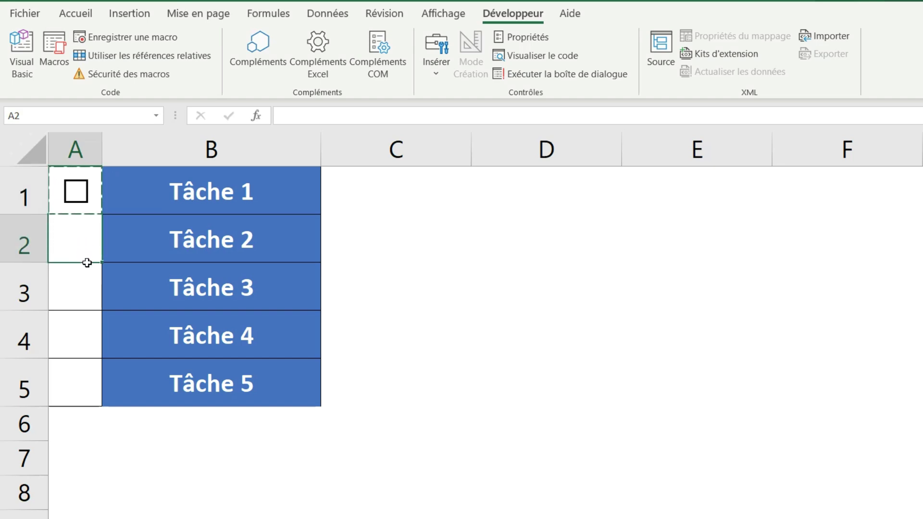
pyautogui.moveTo(87, 263); pyautogui.dragTo(82, 381)
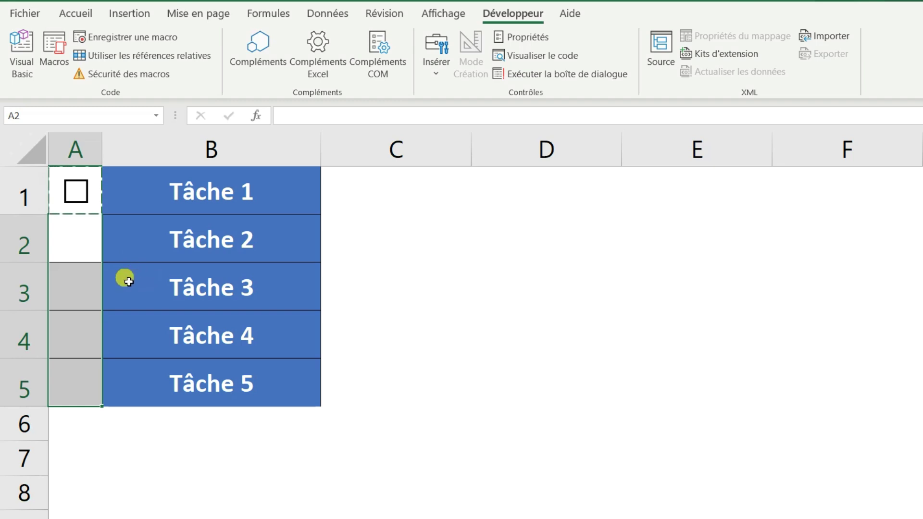
pyautogui.hotkey('ctrl', 'v')
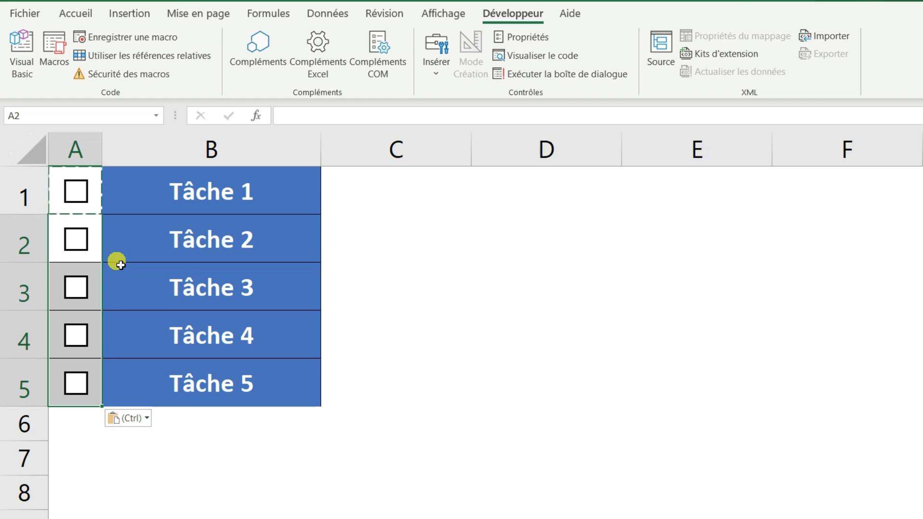
# Link the Tâche 1 checkbox to cell $C$1 in its control format settings.
pyautogui.click(78, 201)
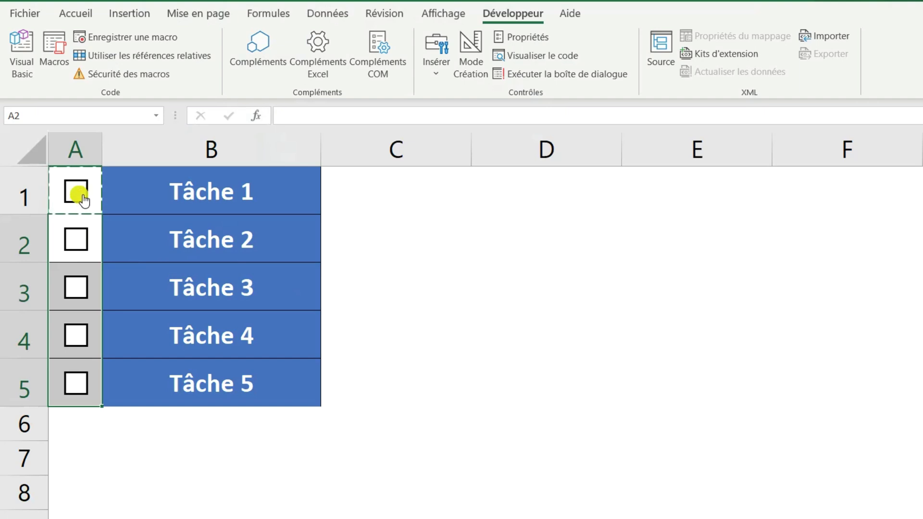
pyautogui.rightClick(82, 198)
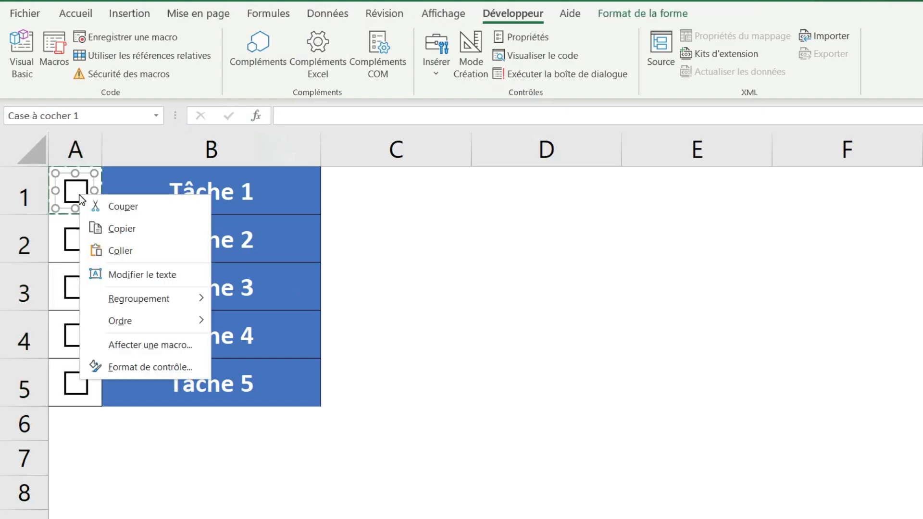
pyautogui.click(157, 371)
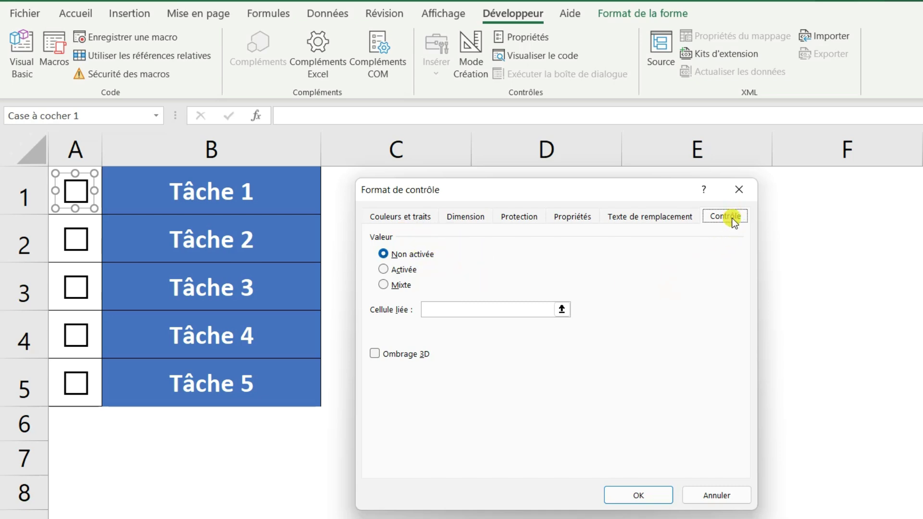
pyautogui.click(440, 310)
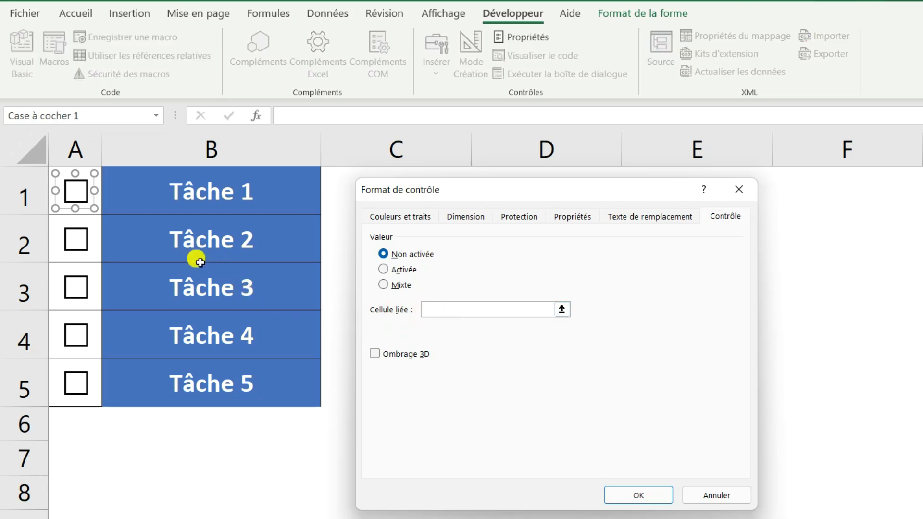
pyautogui.moveTo(460, 194); pyautogui.dragTo(575, 193)
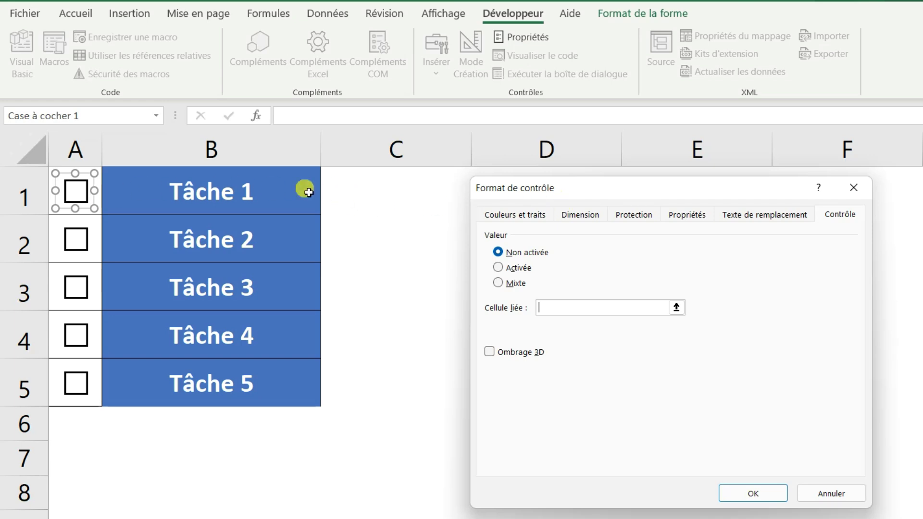
pyautogui.click(387, 196)
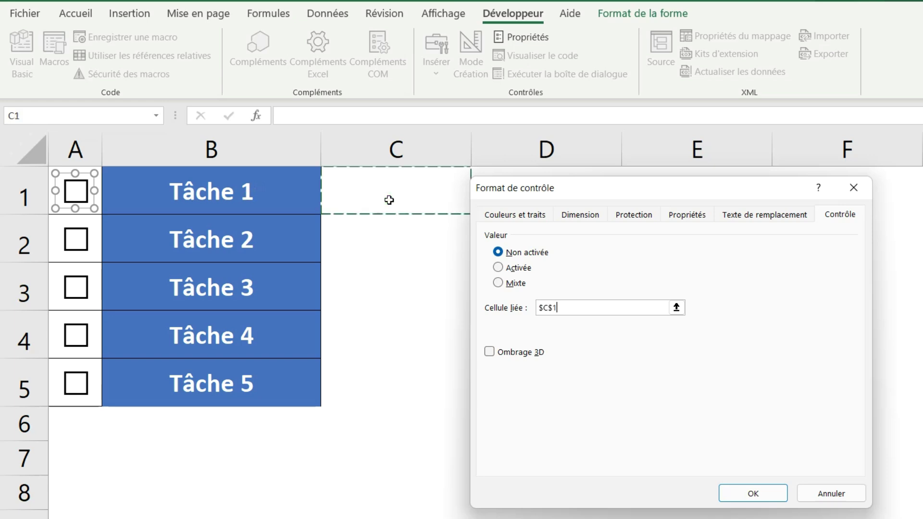
pyautogui.click(755, 489)
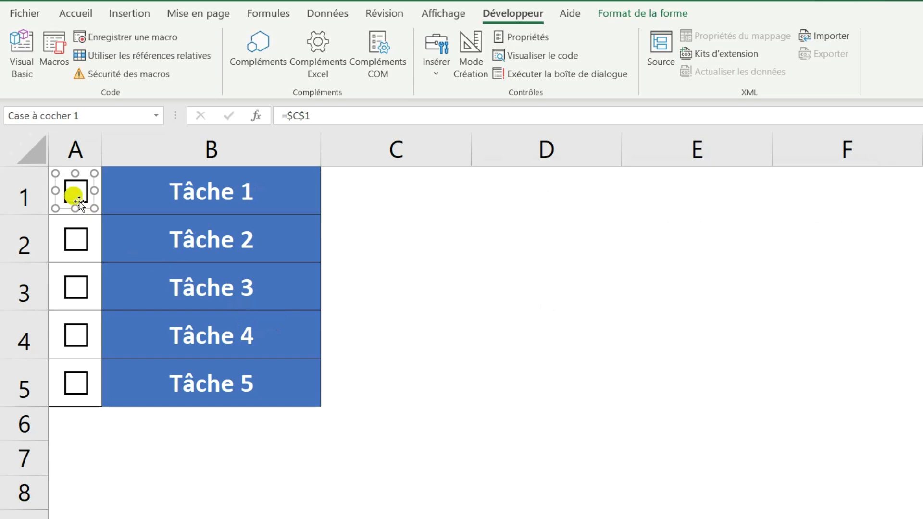
# Test the link to cell C1 by ticking and unticking the Tâche 1 checkbox.
pyautogui.click(98, 221)
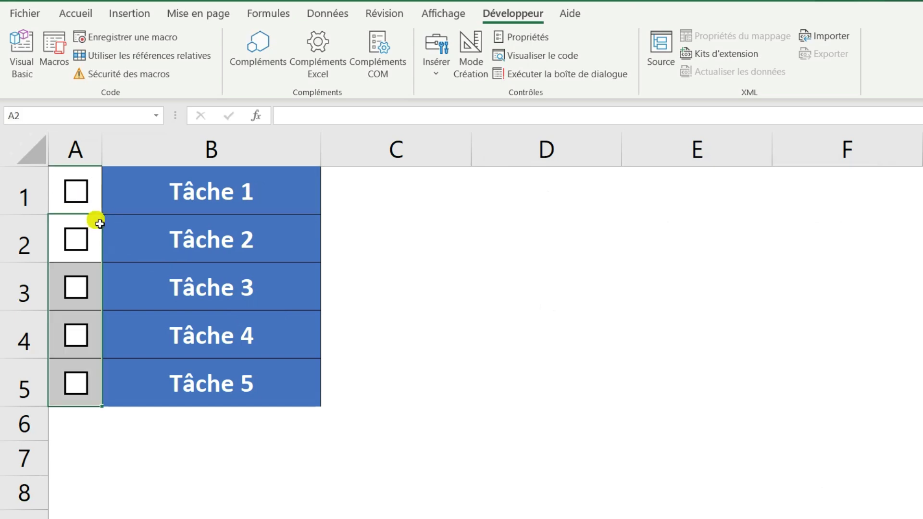
pyautogui.click(98, 201)
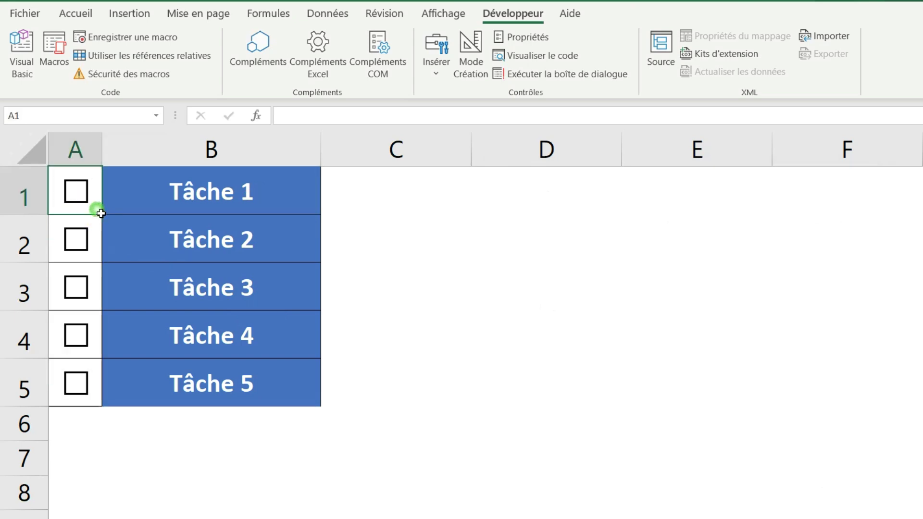
pyautogui.click(80, 202)
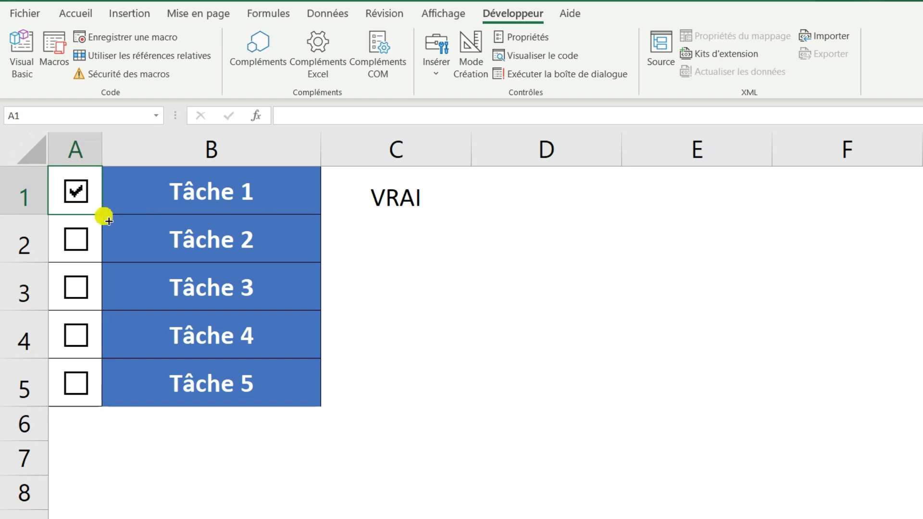
pyautogui.click(81, 199)
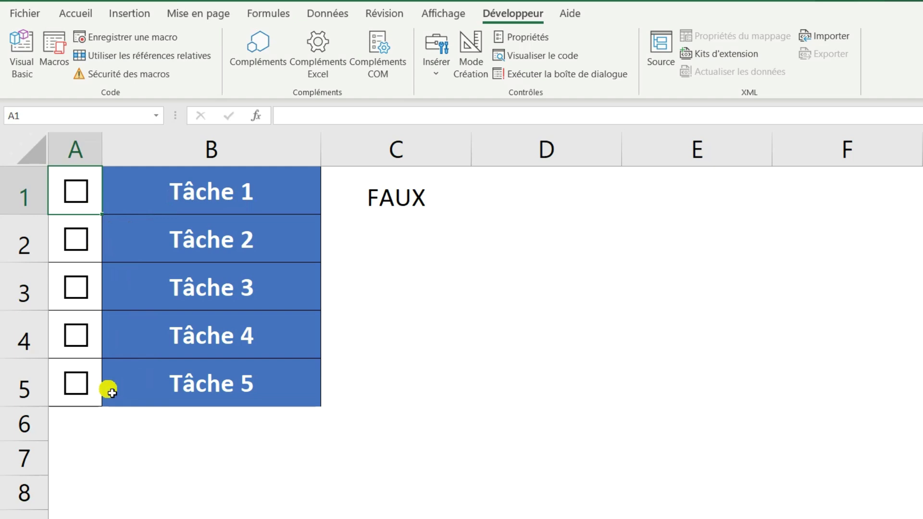
# Set $C$2 as the linked cell of the Tâche 2 checkbox.
pyautogui.rightClick(77, 243)
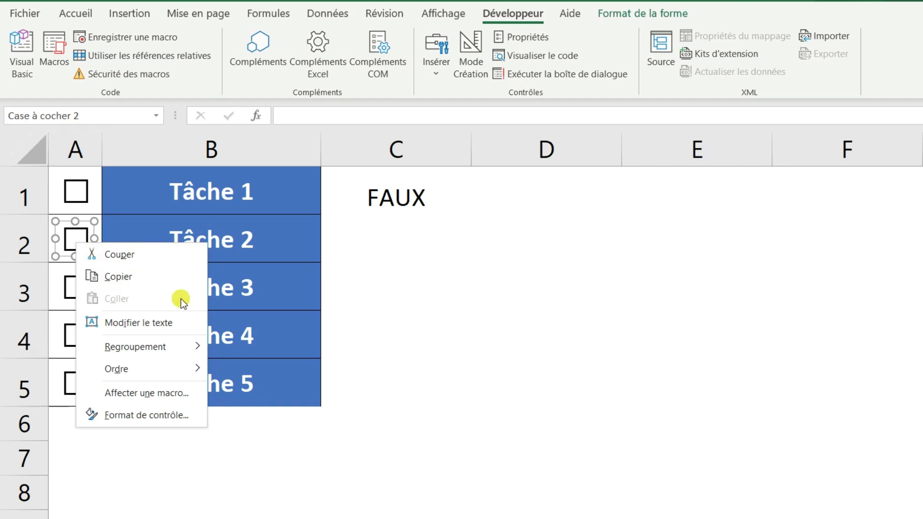
pyautogui.click(151, 413)
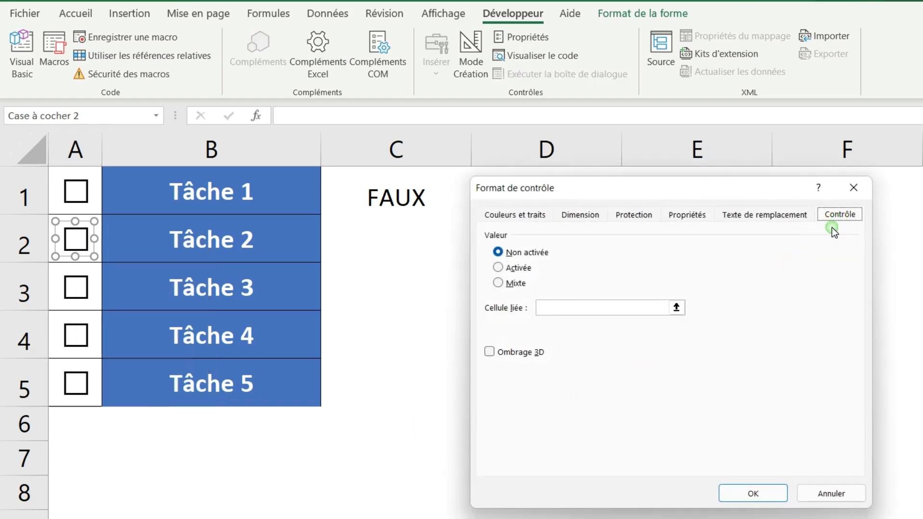
pyautogui.click(571, 309)
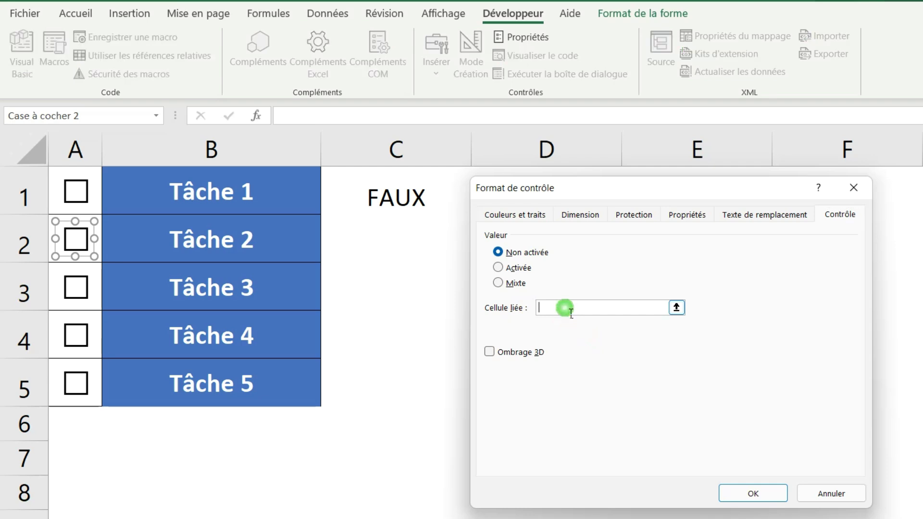
pyautogui.click(397, 237)
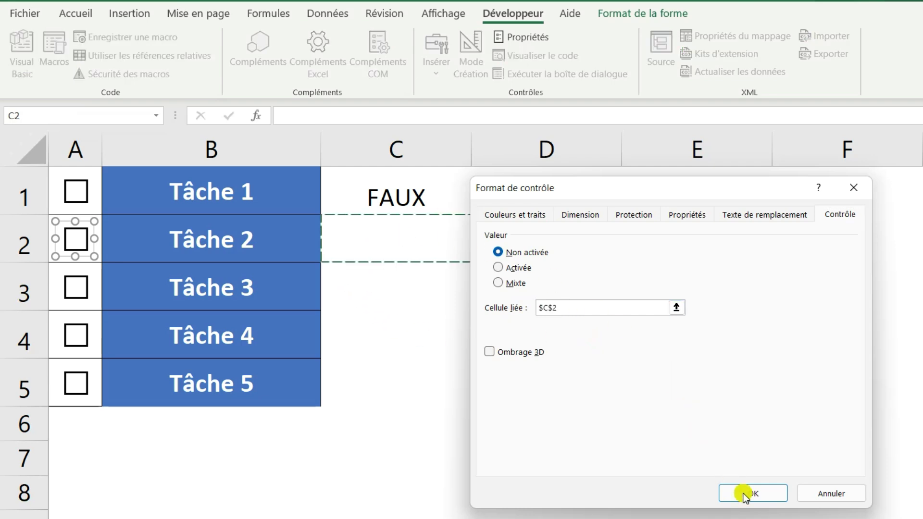
pyautogui.click(746, 495)
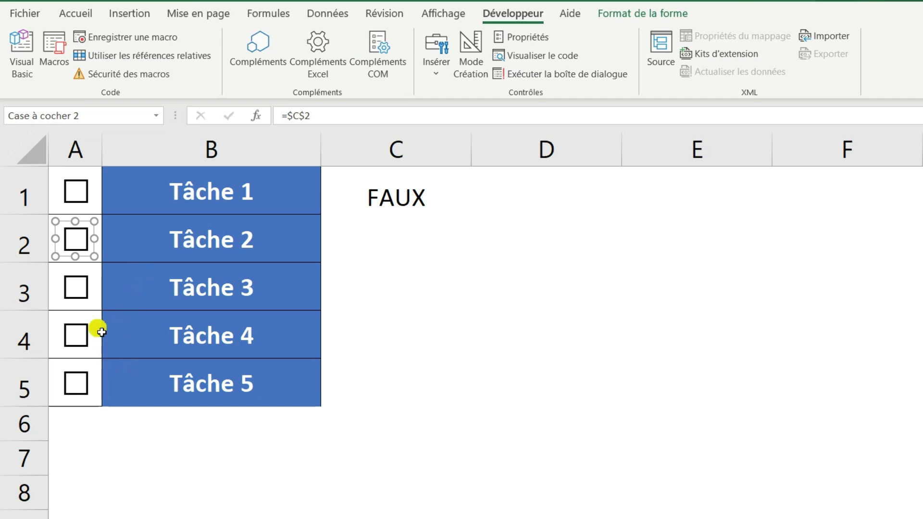
# Set cell C3 as the linked cell of the Tâche 3 checkbox.
pyautogui.rightClick(80, 285)
pyautogui.click(135, 451)
pyautogui.click(591, 308)
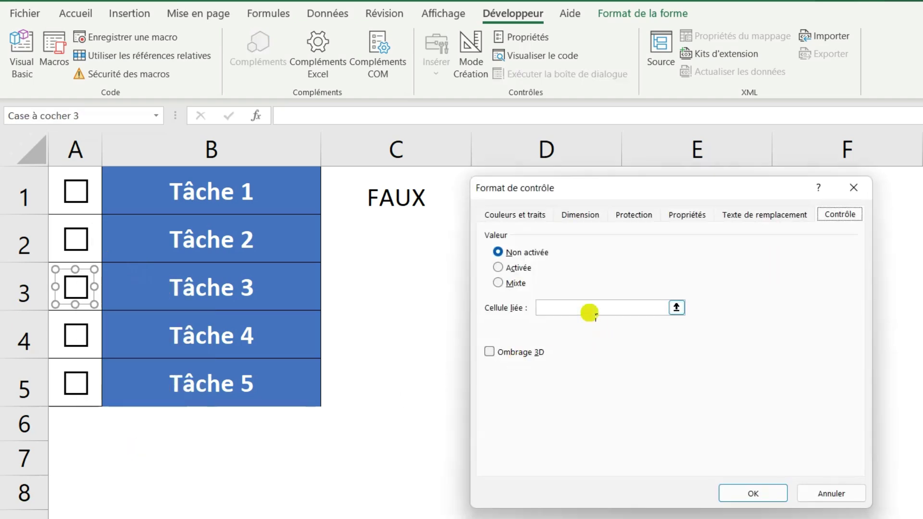
pyautogui.click(398, 288)
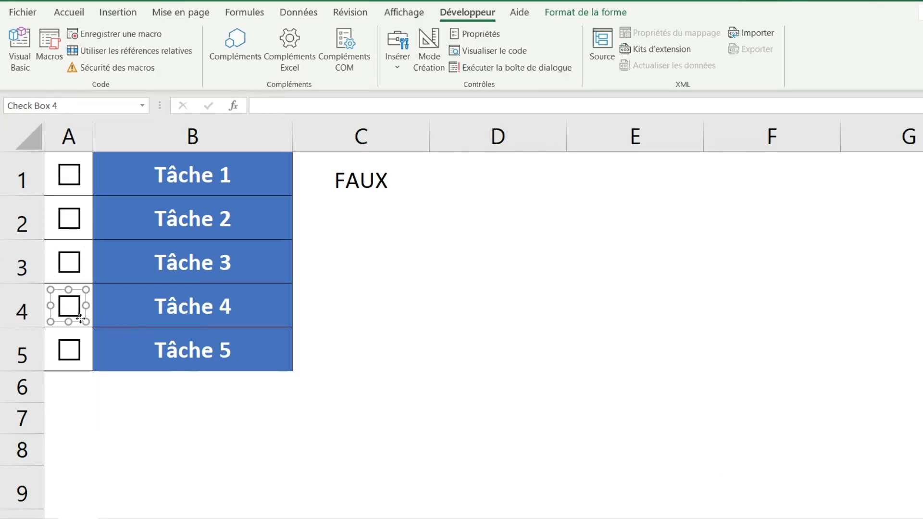
# Set $C$4 as the linked cell of the Tâche 4 checkbox.
pyautogui.rightClick(75, 343)
pyautogui.click(183, 517)
pyautogui.click(591, 314)
pyautogui.click(361, 306)
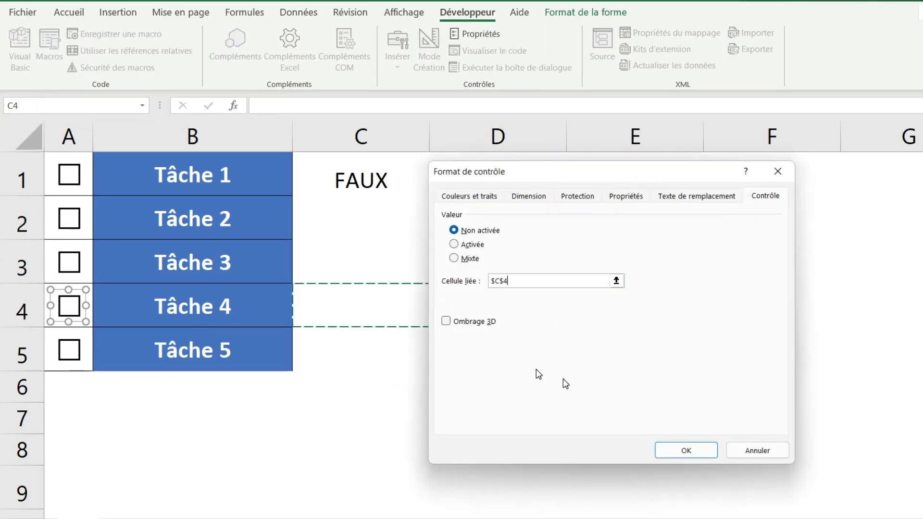
pyautogui.click(675, 450)
# Set $C$5 as the linked cell of the Tâche 5 checkbox and deselect the control.
pyautogui.rightClick(70, 351)
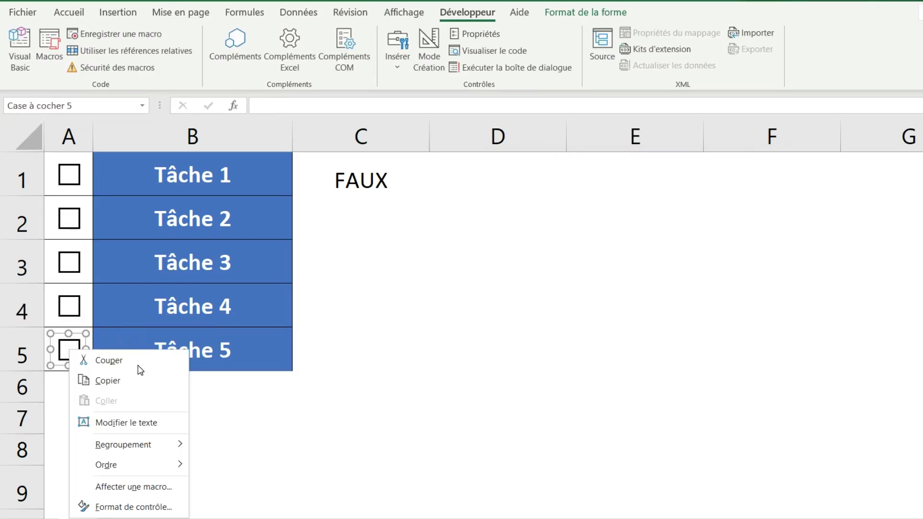
pyautogui.click(132, 508)
pyautogui.click(502, 283)
pyautogui.click(382, 369)
pyautogui.click(686, 449)
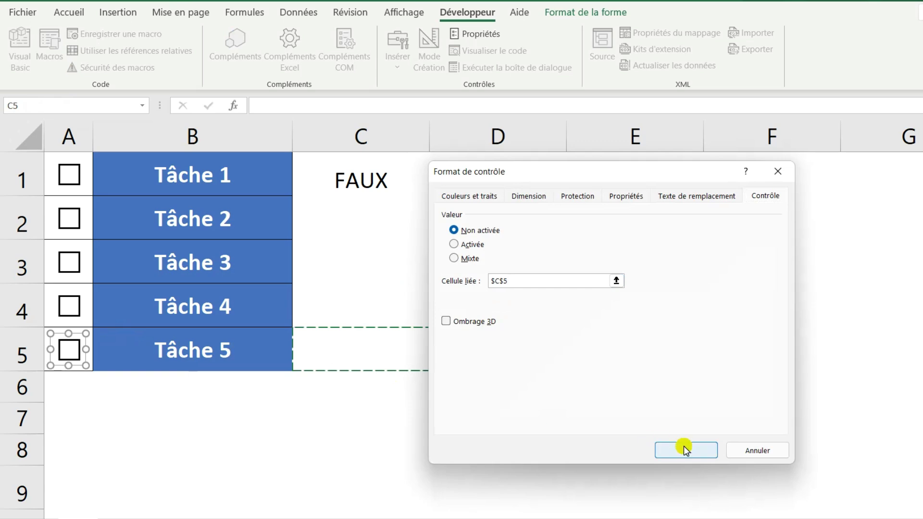
pyautogui.press('Escape')
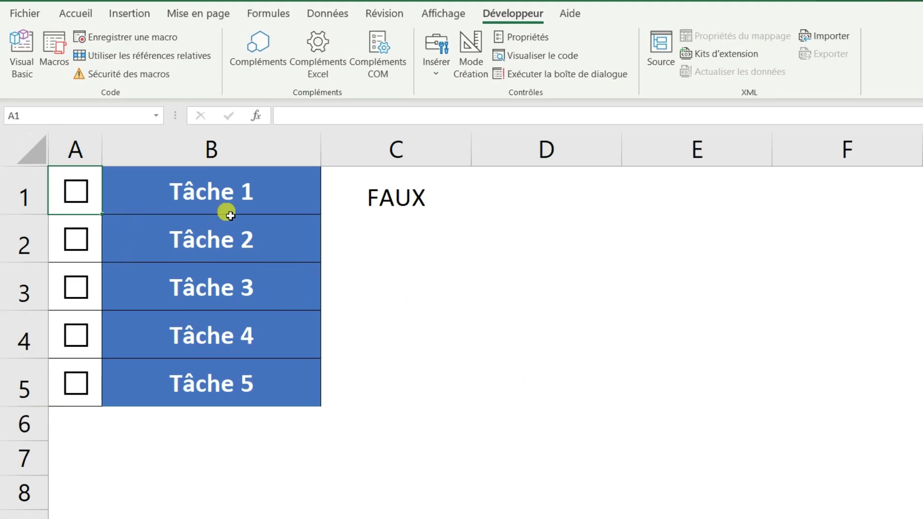
# Check the boxes of all five tasks, Tâche 1 through Tâche 5.
pyautogui.click(76, 191)
pyautogui.click(76, 239)
pyautogui.click(76, 288)
pyautogui.click(77, 336)
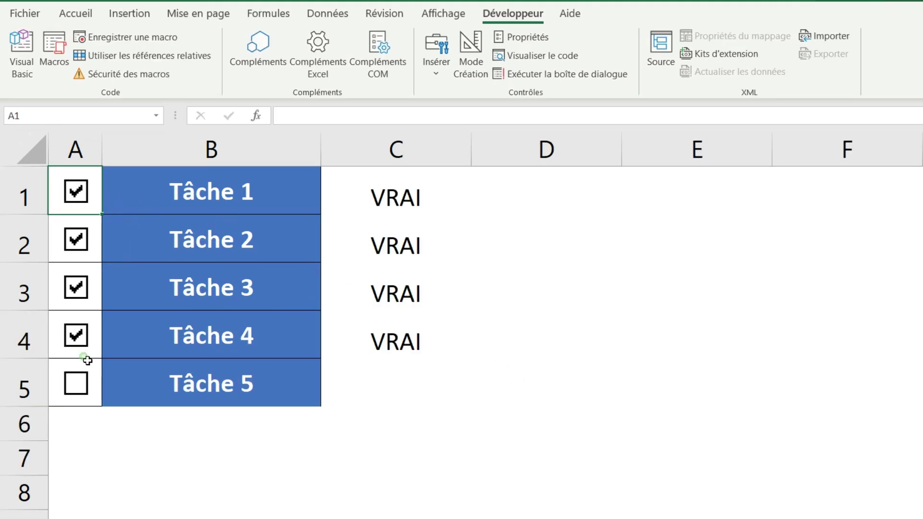
pyautogui.click(77, 380)
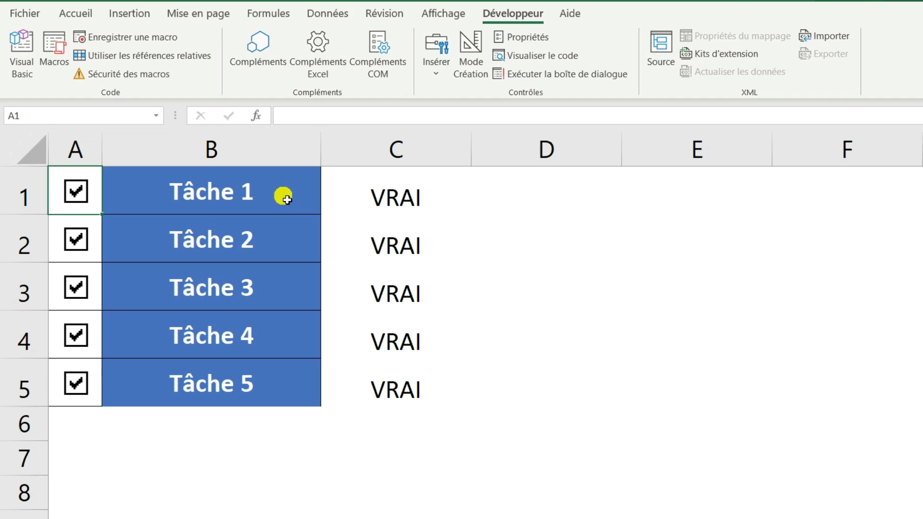
# Start a formula-based conditional formatting rule for task cells B1:B5 with the formula =C1=VRAI.
pyautogui.moveTo(287, 199); pyautogui.dragTo(291, 380)
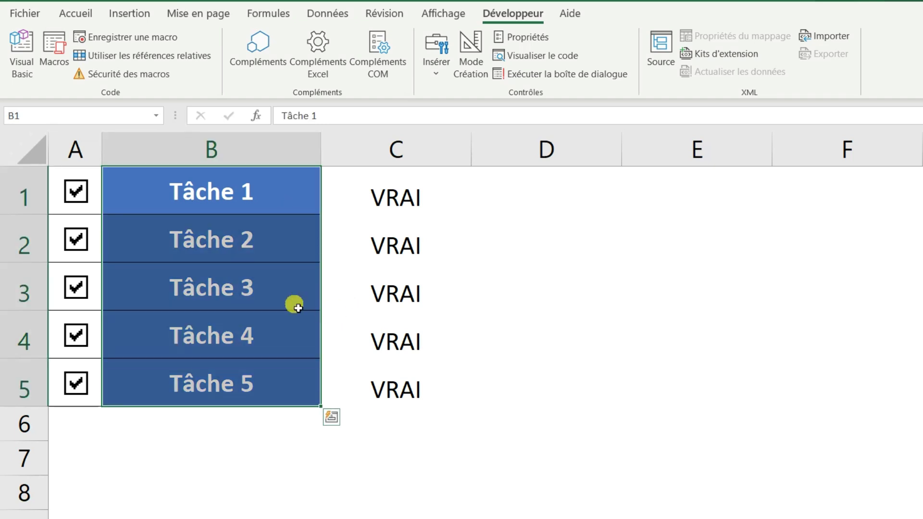
pyautogui.click(75, 14)
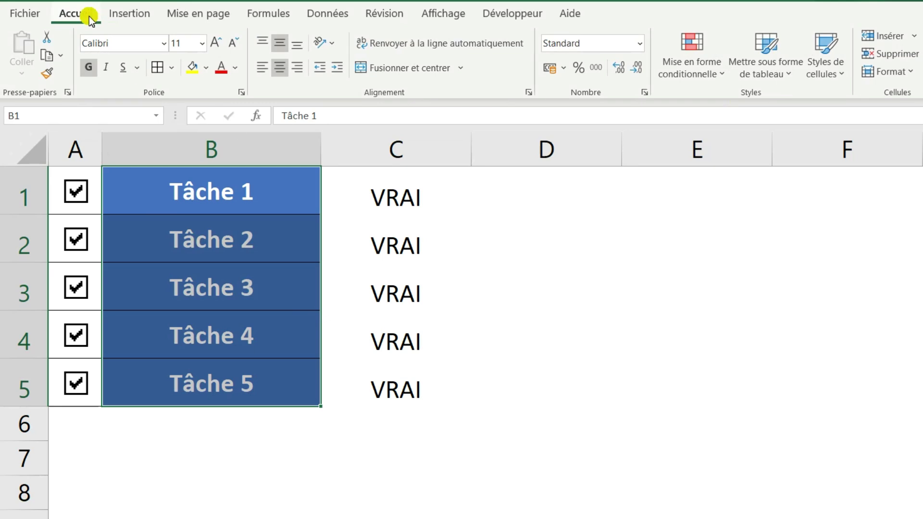
pyautogui.click(702, 76)
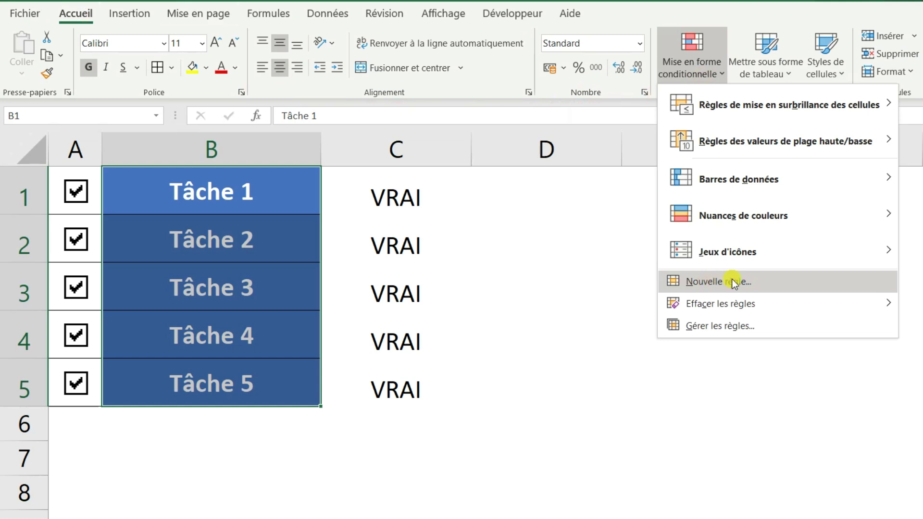
pyautogui.click(759, 281)
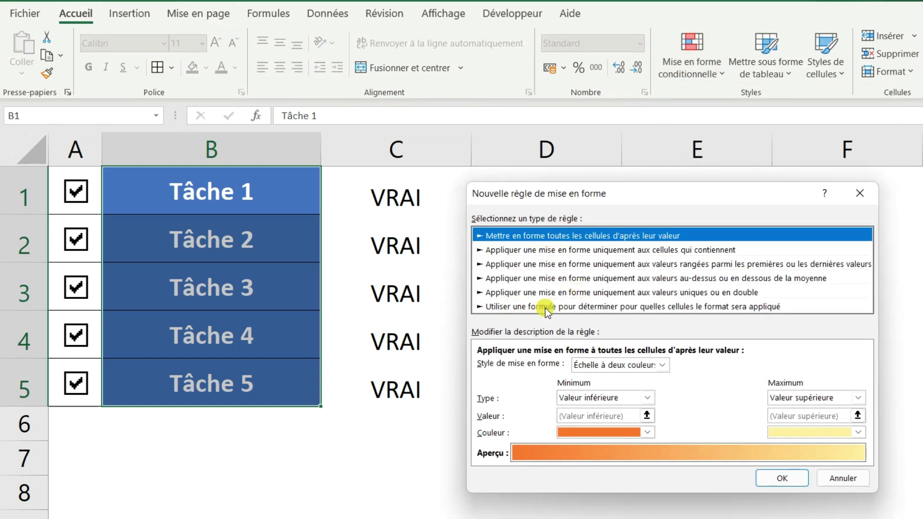
pyautogui.click(677, 309)
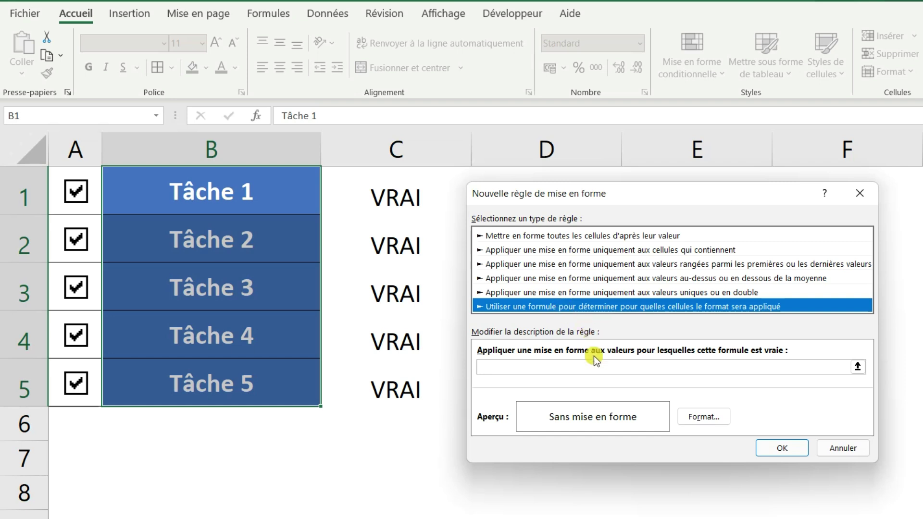
pyautogui.click(580, 368)
pyautogui.click(500, 369)
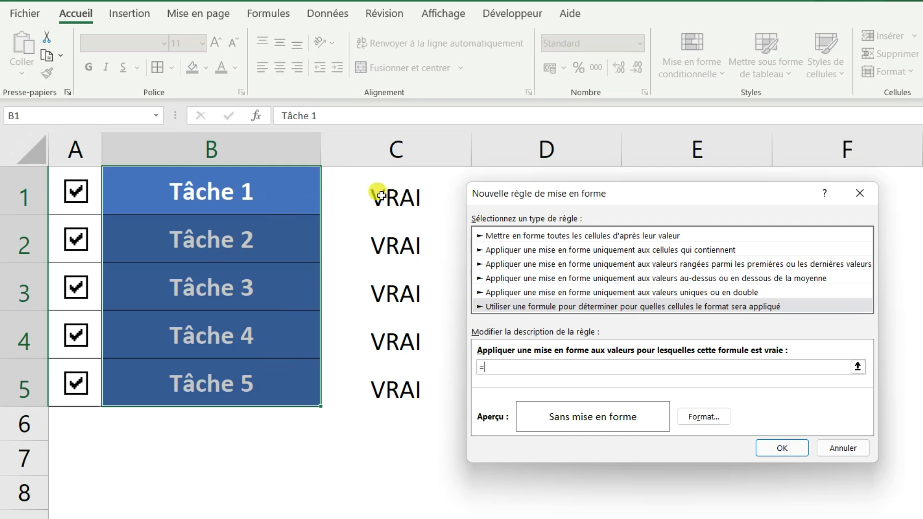
pyautogui.write('1=VRAI')
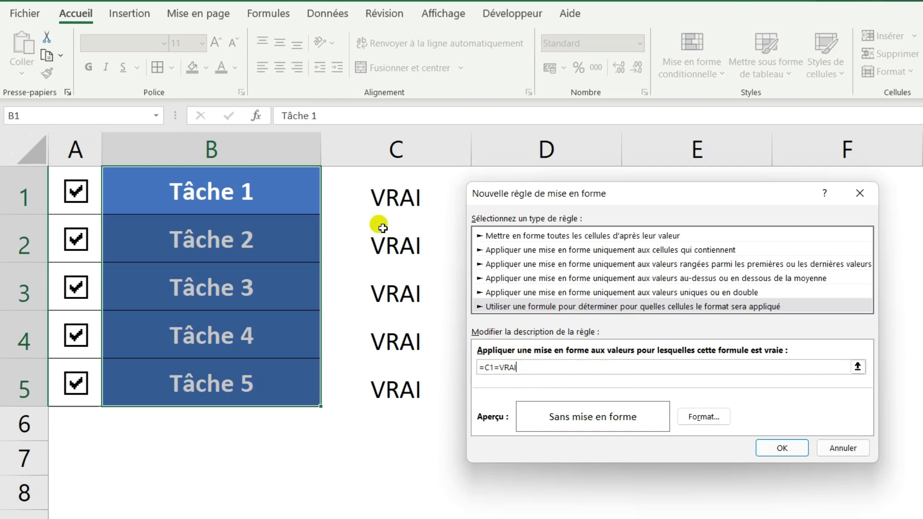
# Give the rule the Barré (strikethrough) font effect, apply it, and uncheck the Tâche 1 box.
pyautogui.click(697, 417)
pyautogui.click(511, 145)
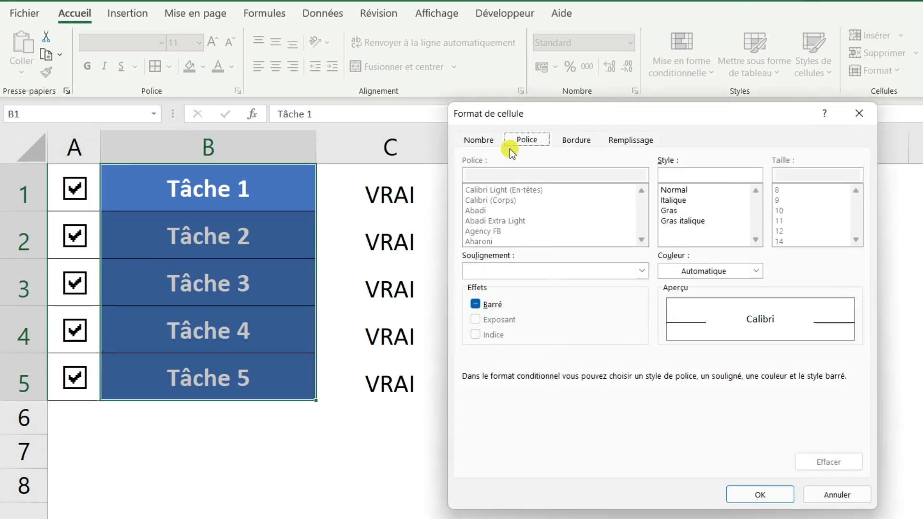
pyautogui.click(475, 304)
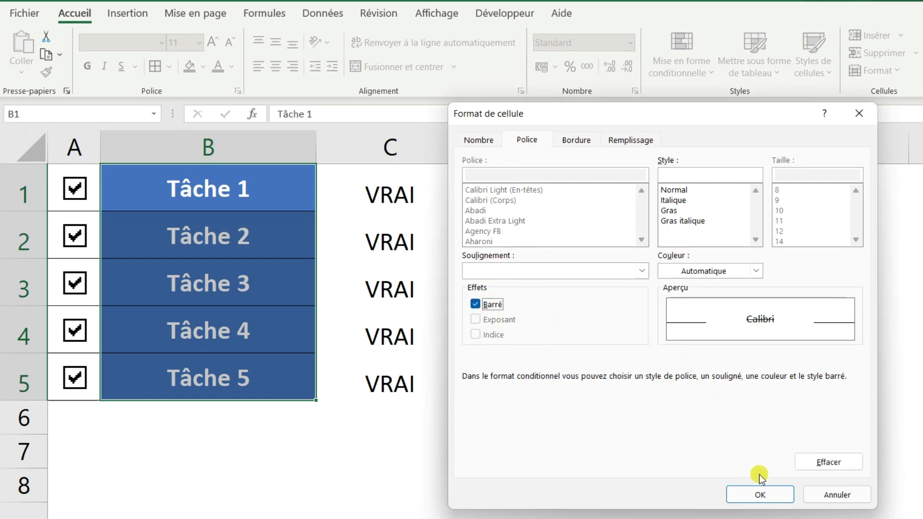
pyautogui.click(761, 495)
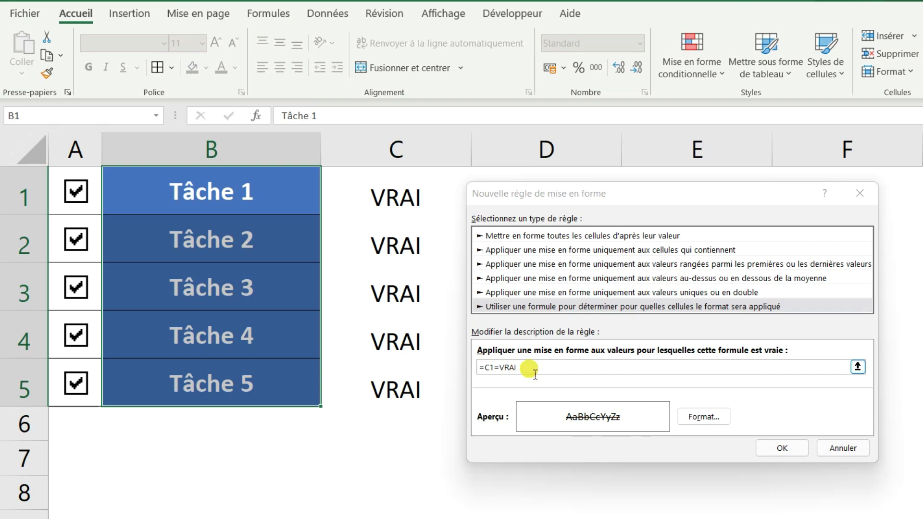
pyautogui.click(779, 449)
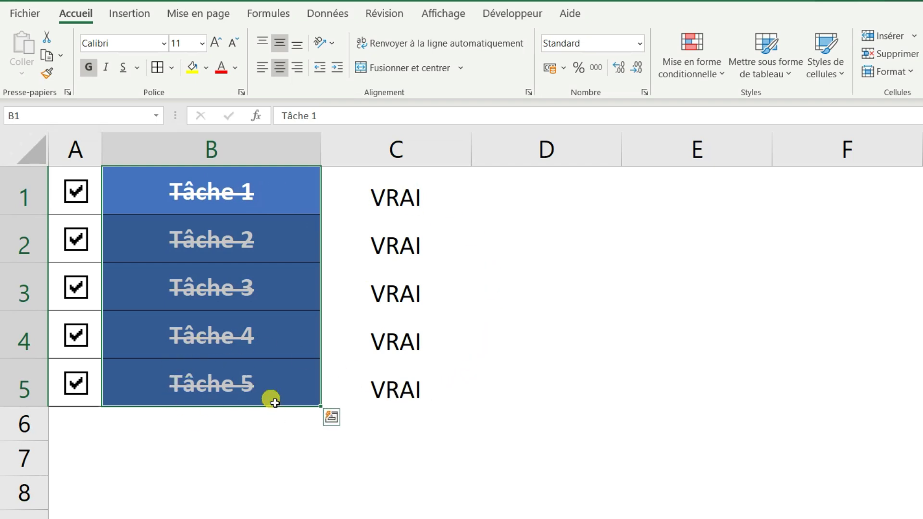
pyautogui.hotkey('ctrl', 'Home')
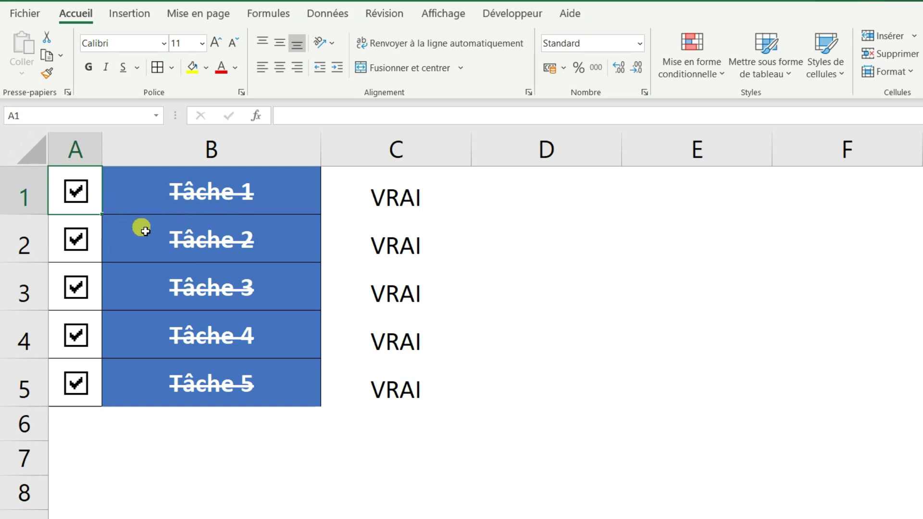
pyautogui.click(80, 193)
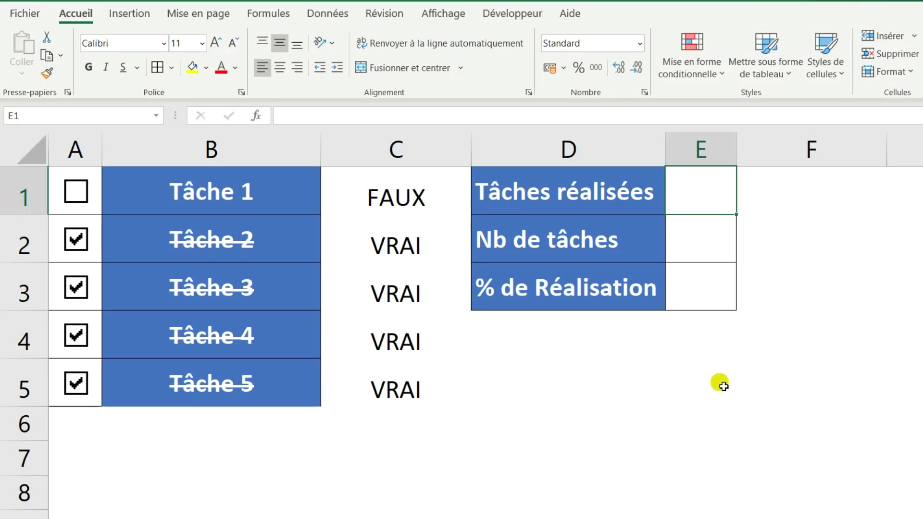
# Enter =NB.SI(C1:C5;"VRAI") in cell E1 to count the completed tasks.
pyautogui.write('=NB.SI')
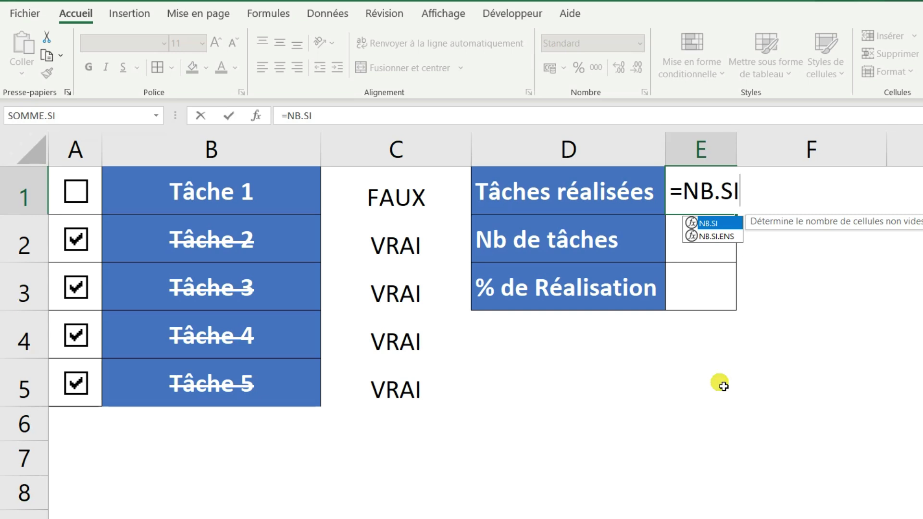
pyautogui.write('(')
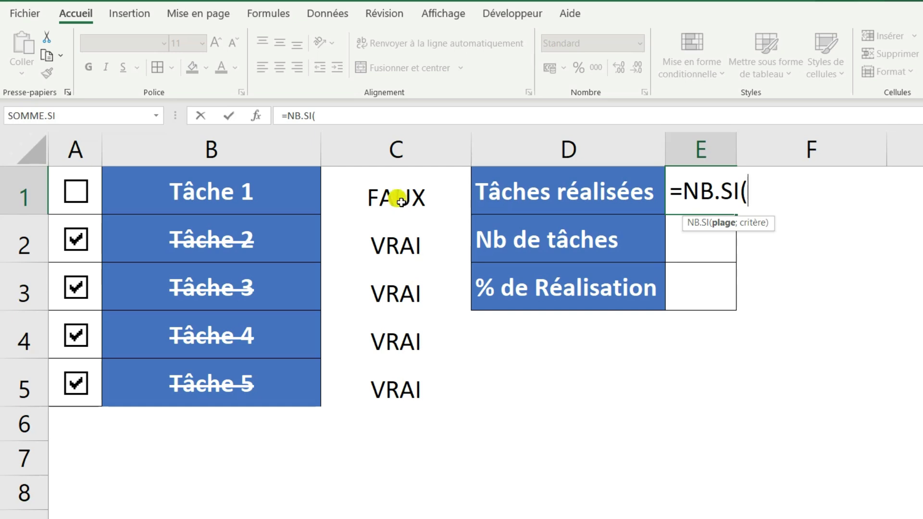
pyautogui.moveTo(401, 201); pyautogui.dragTo(400, 385)
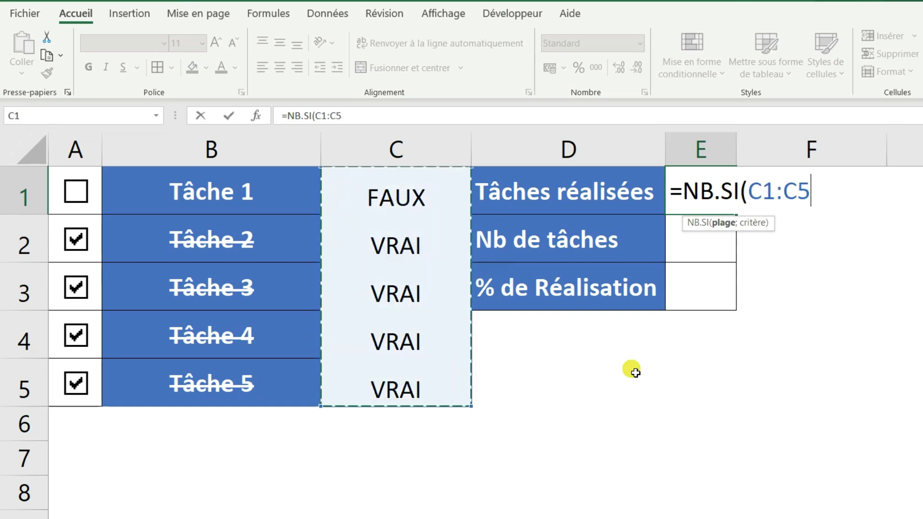
pyautogui.write(';')
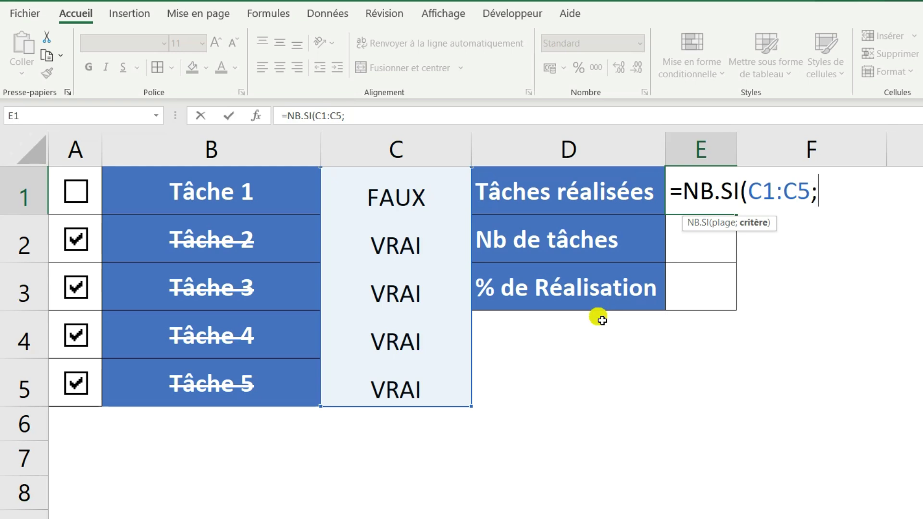
pyautogui.write('"VRA')
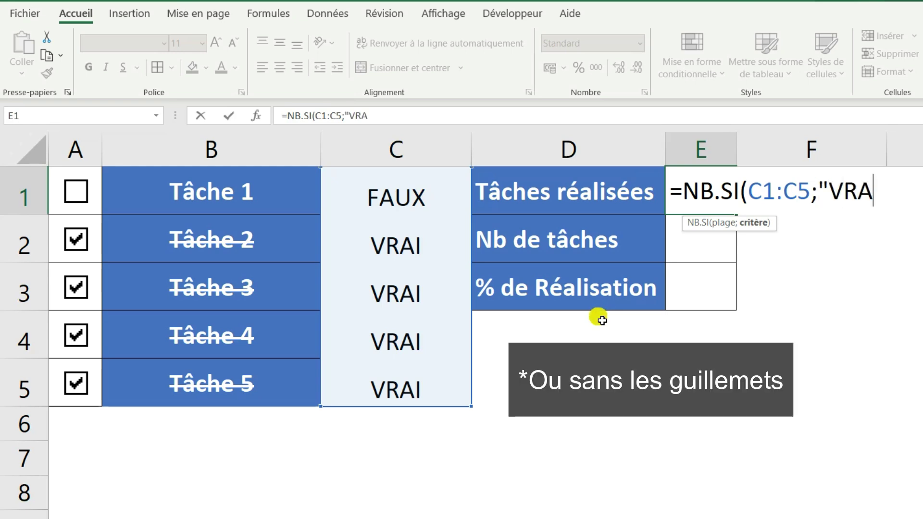
pyautogui.write('I"')
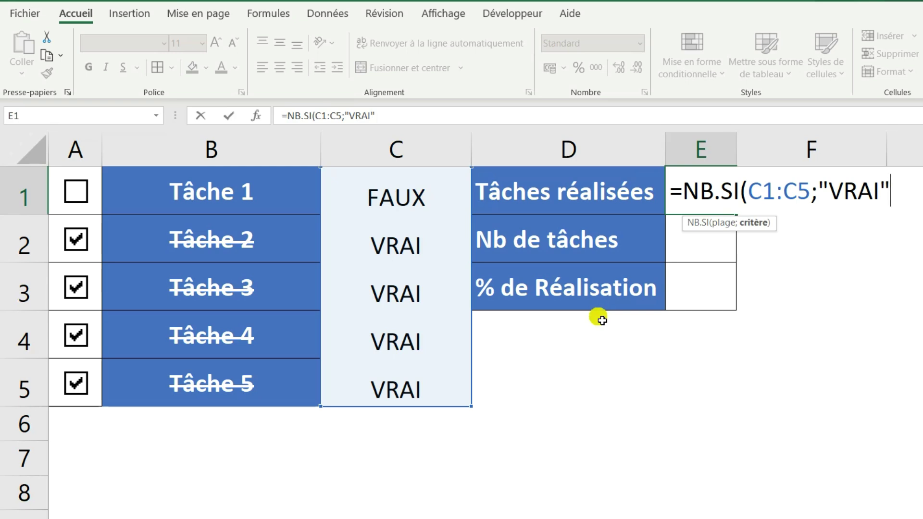
pyautogui.write(')')
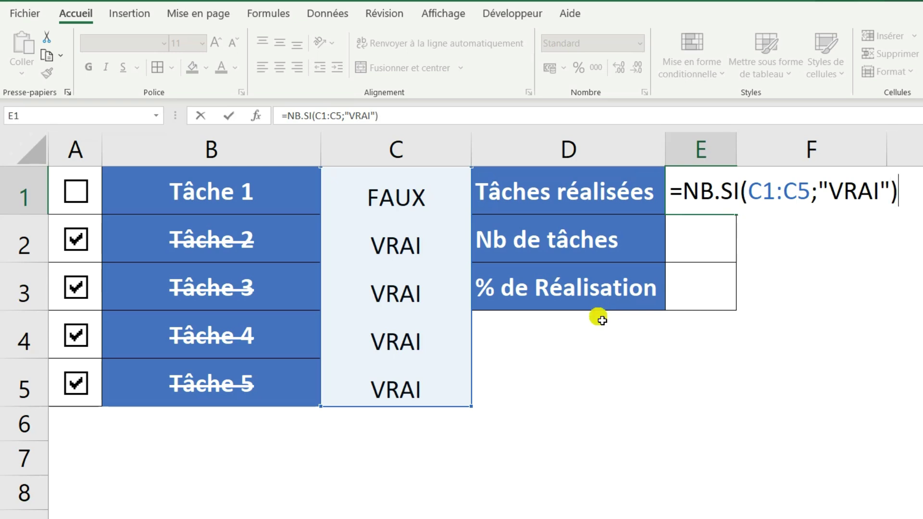
pyautogui.press('Return')
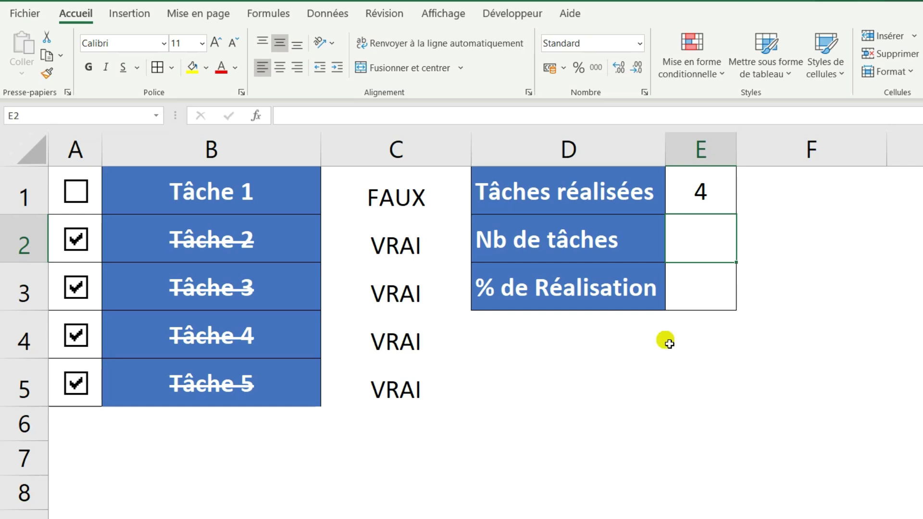
# Enter =NBVAL(B1:B5) in cell E2 to count all the tasks.
pyautogui.write('=NBVAL')
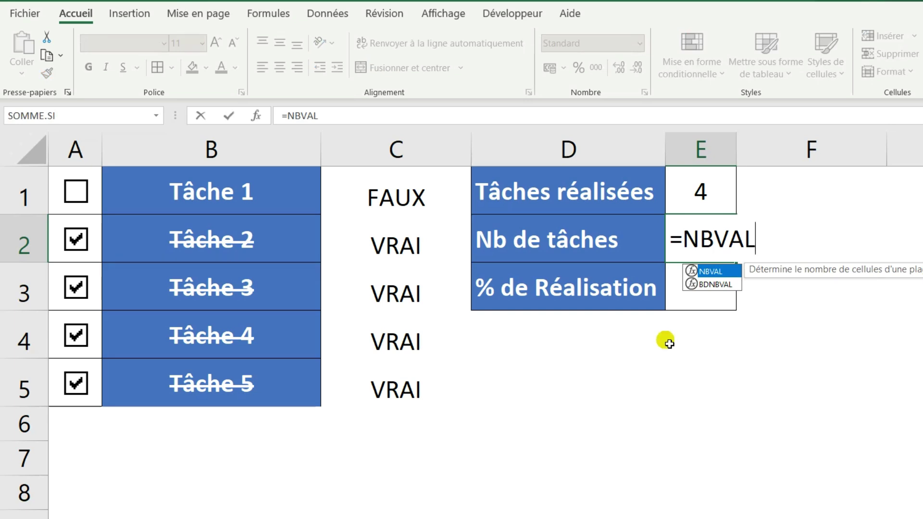
pyautogui.write('(')
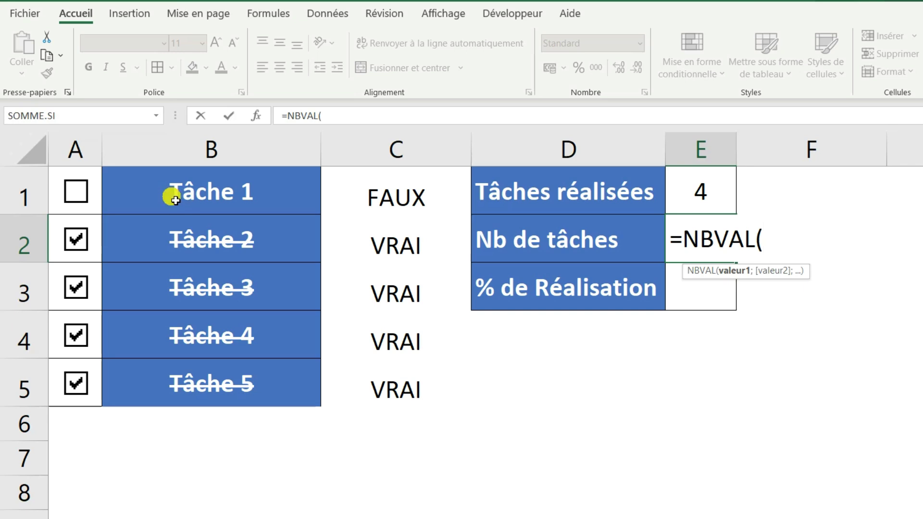
pyautogui.moveTo(160, 200); pyautogui.dragTo(166, 380)
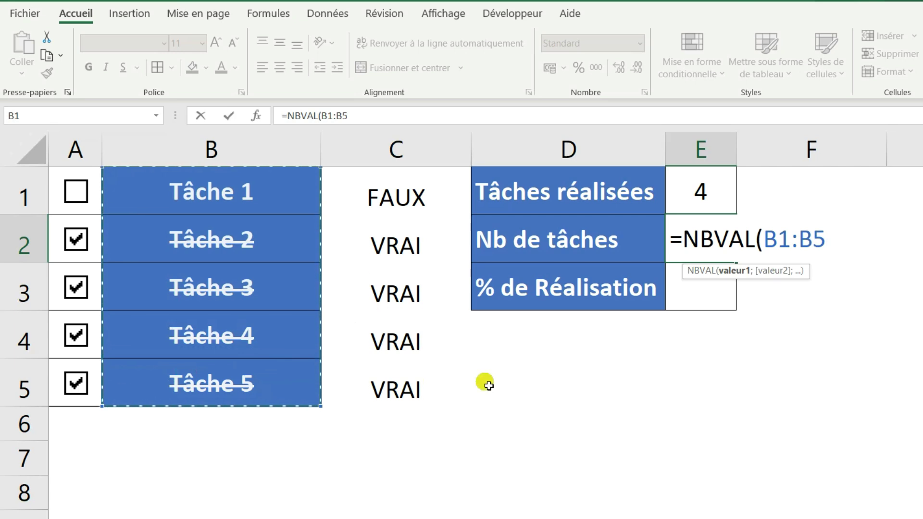
pyautogui.write(')')
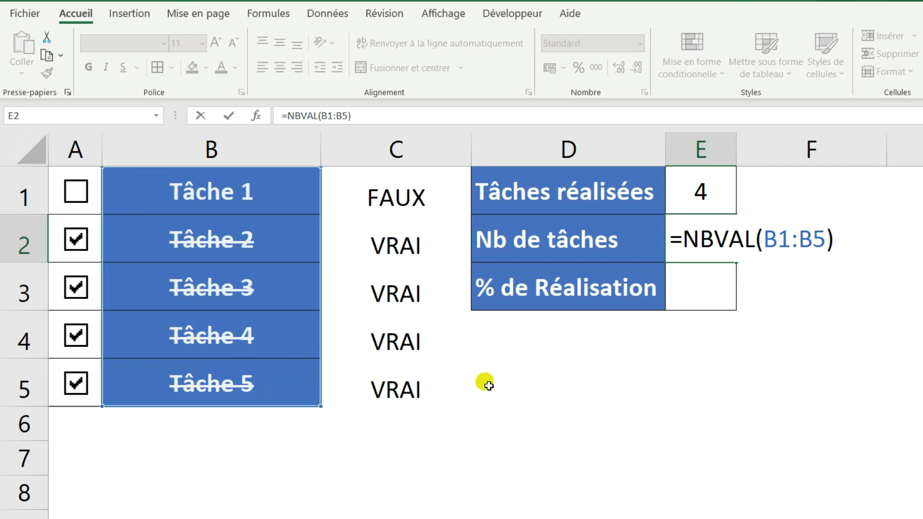
pyautogui.press('Return')
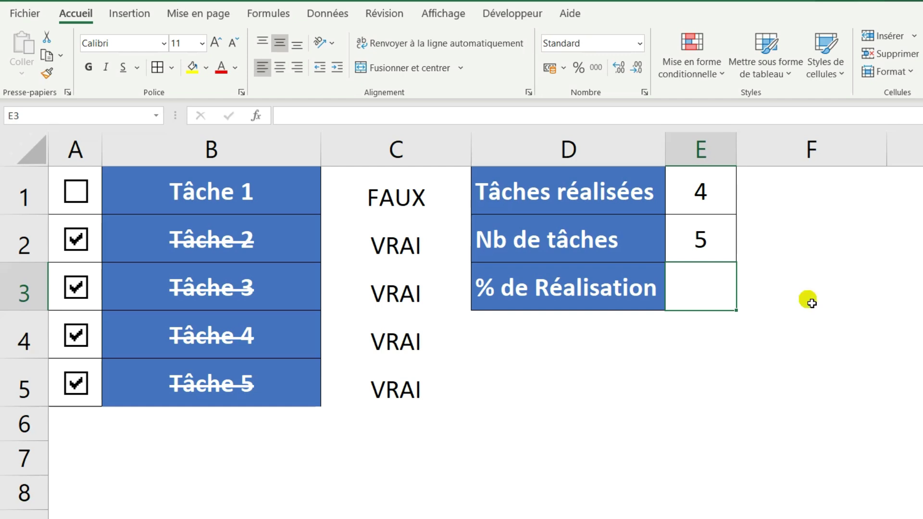
# Calculate the completion rate in cell E3 with =E1/E2 and format it as a percentage.
pyautogui.write('=')
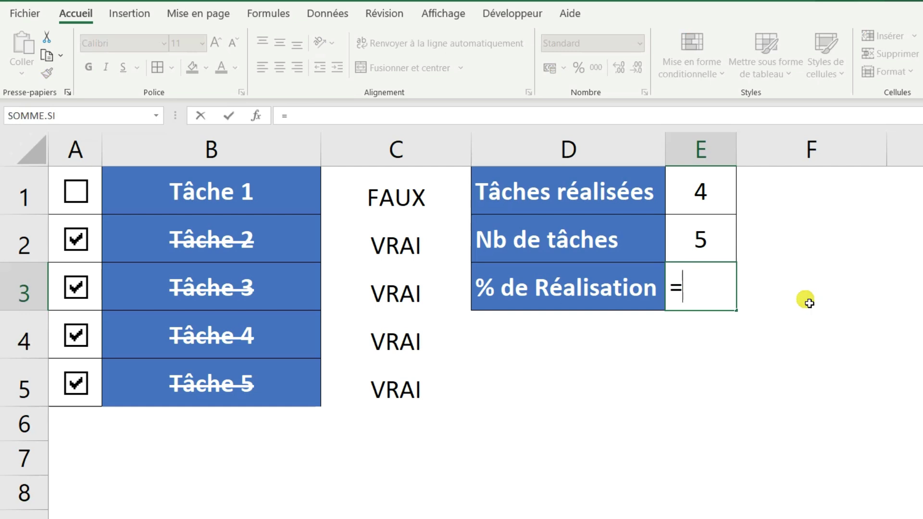
pyautogui.click(698, 202)
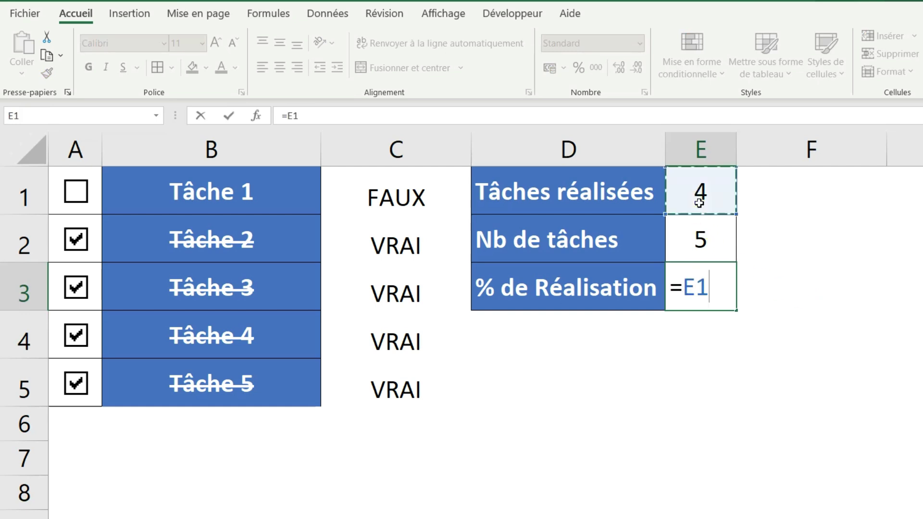
pyautogui.write('/')
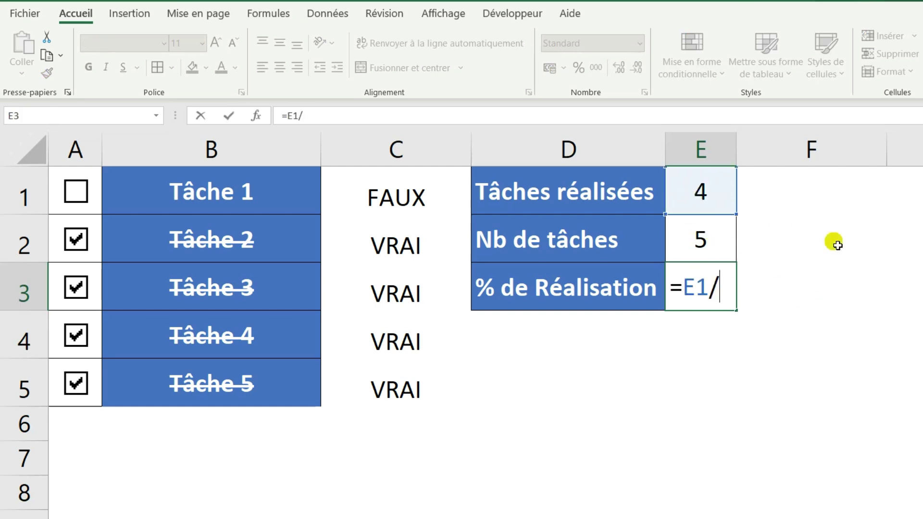
pyautogui.click(719, 239)
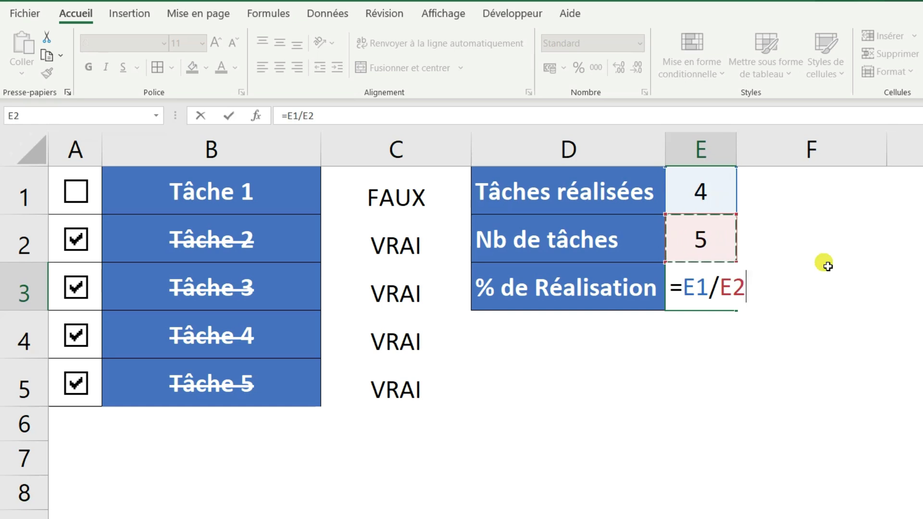
pyautogui.press('Return')
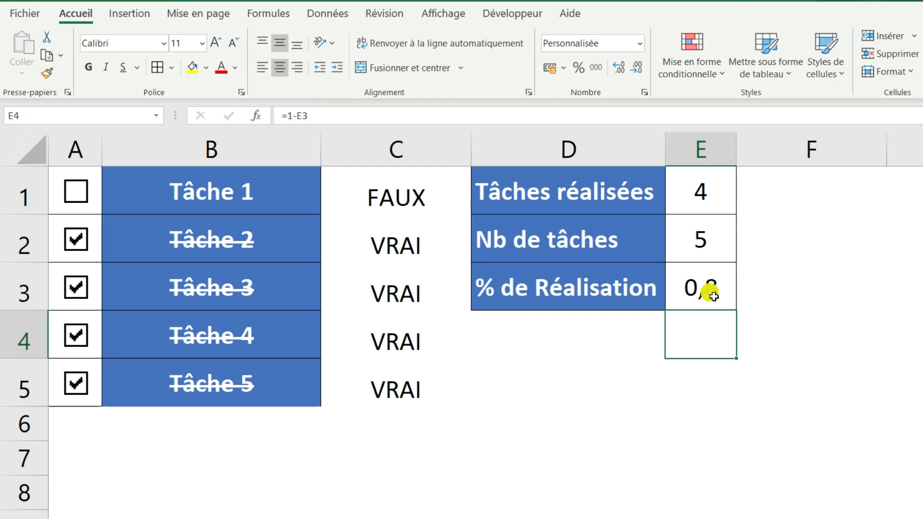
pyautogui.click(713, 296)
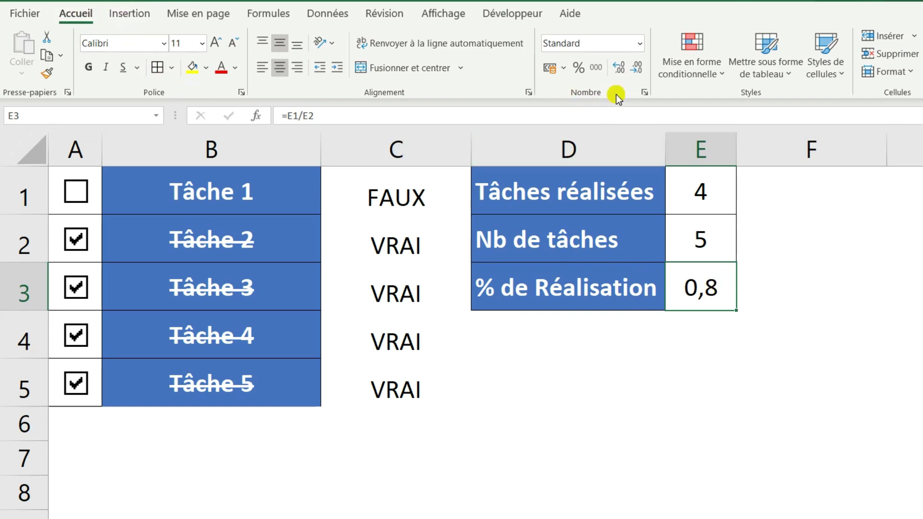
pyautogui.click(576, 68)
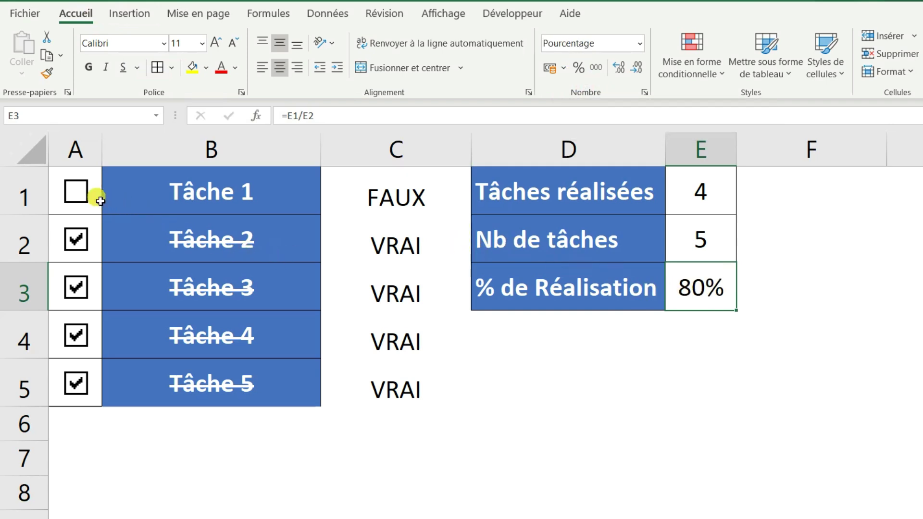
# Toggle the task checkboxes so that Tâche 1, 2 and 3 are checked and Tâche 4 and 5 are unchecked.
pyautogui.click(81, 198)
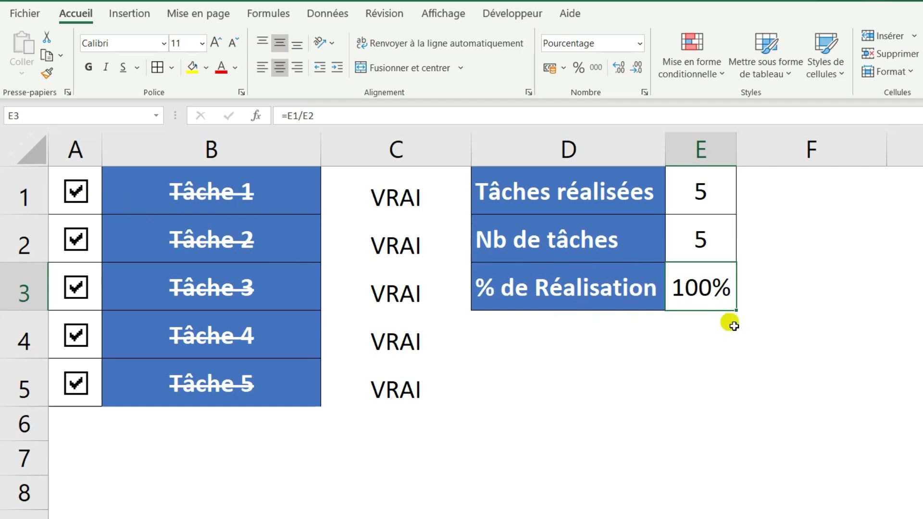
pyautogui.click(79, 383)
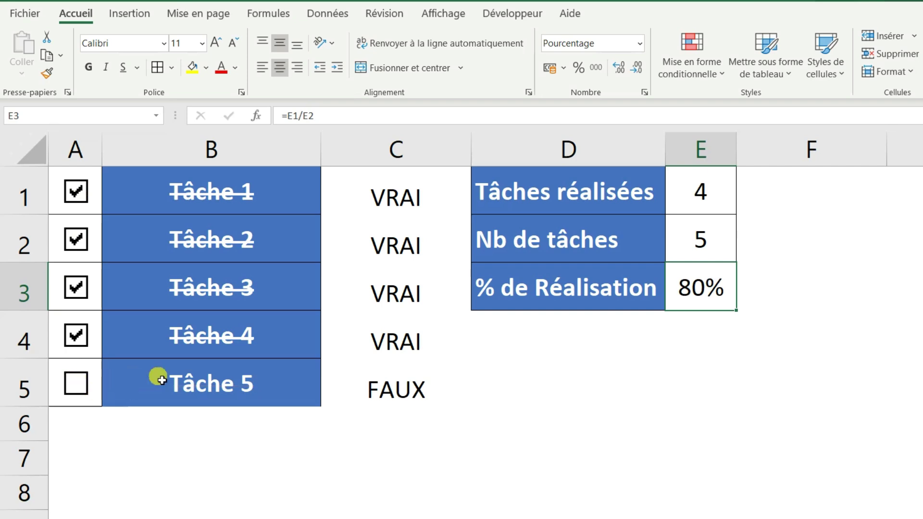
pyautogui.click(79, 336)
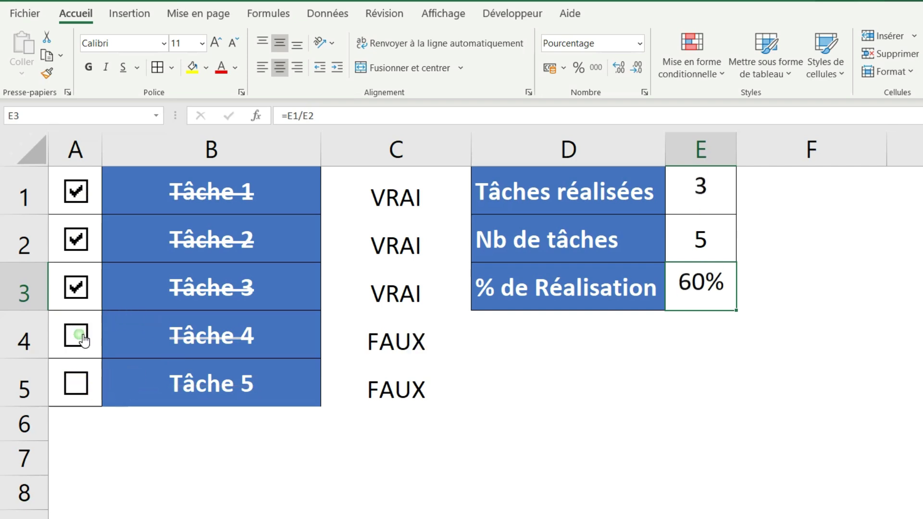
pyautogui.click(83, 293)
pyautogui.click(77, 236)
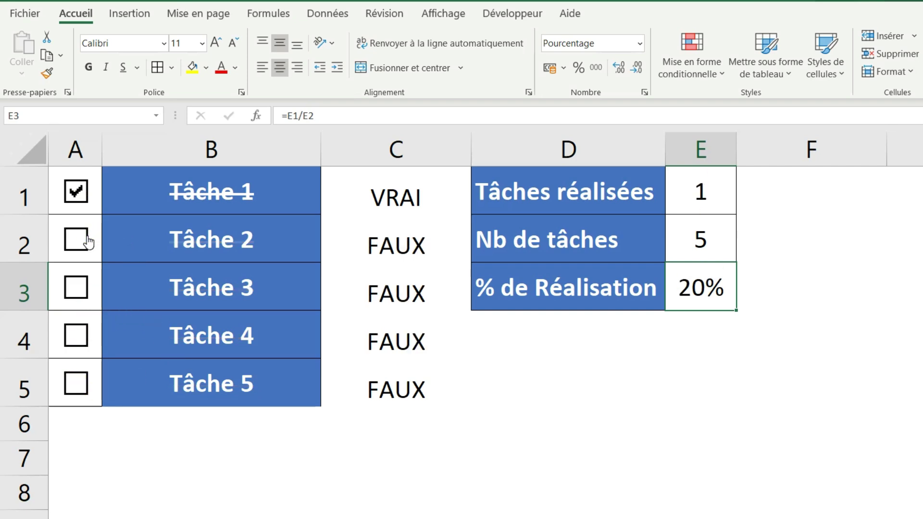
pyautogui.click(82, 239)
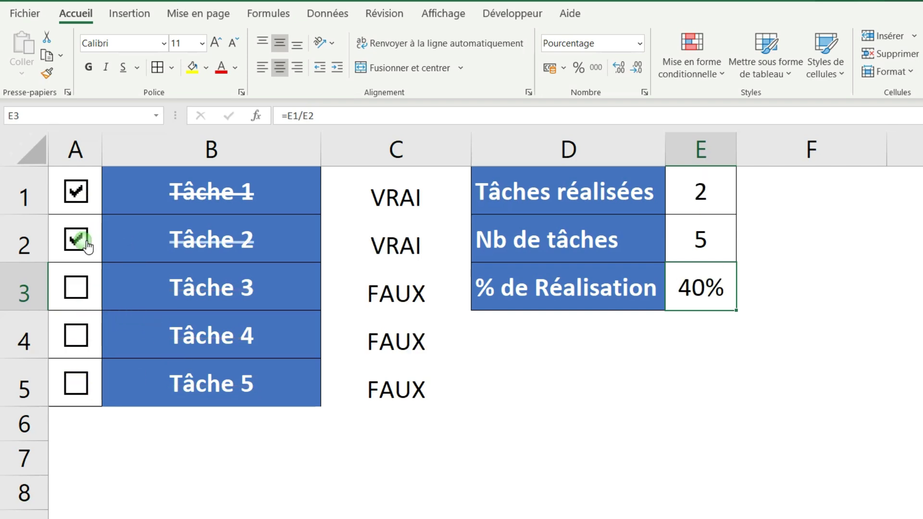
pyautogui.click(80, 290)
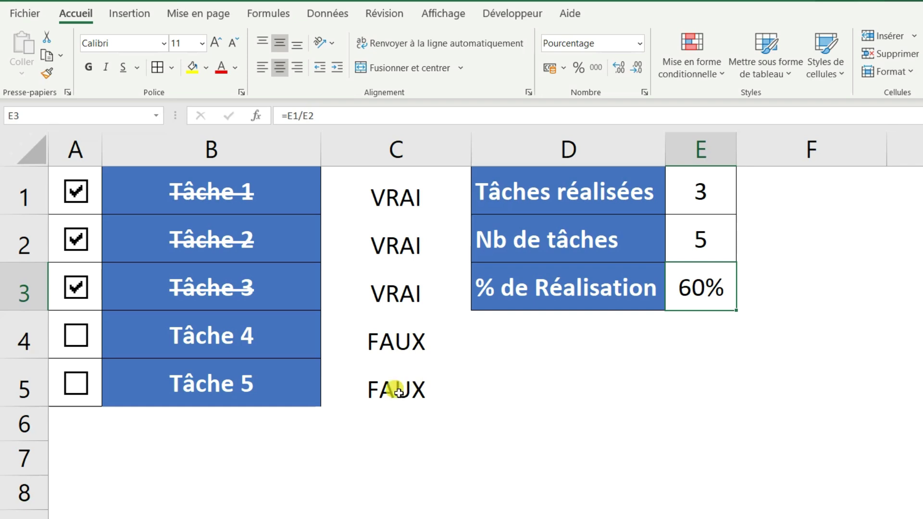
# Hide the VRAI/FAUX values in C1:C5 by applying the custom (Personnalisée) number format ;;; to these cells.
pyautogui.moveTo(405, 201); pyautogui.dragTo(412, 384)
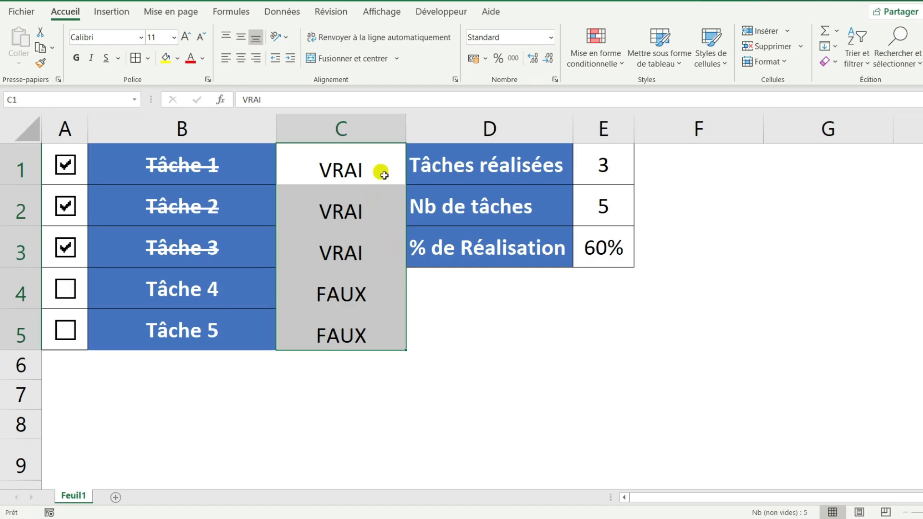
pyautogui.rightClick(443, 201)
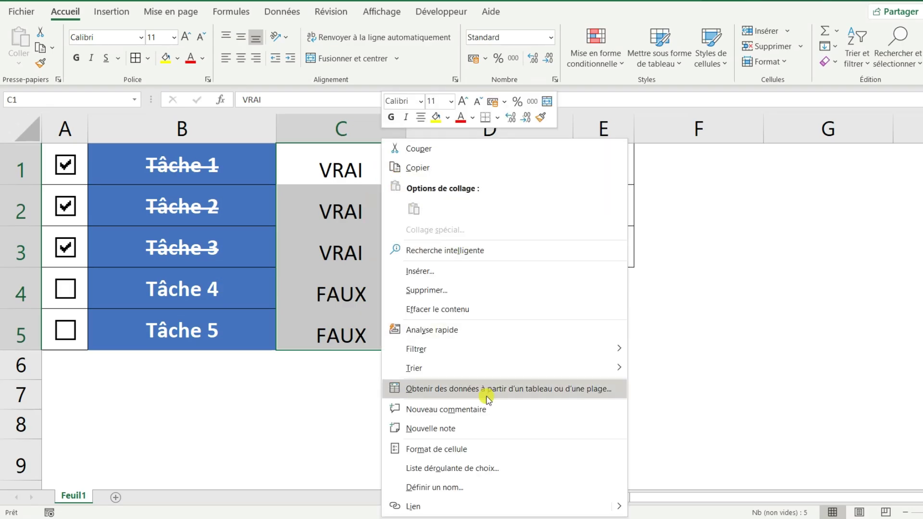
pyautogui.click(473, 451)
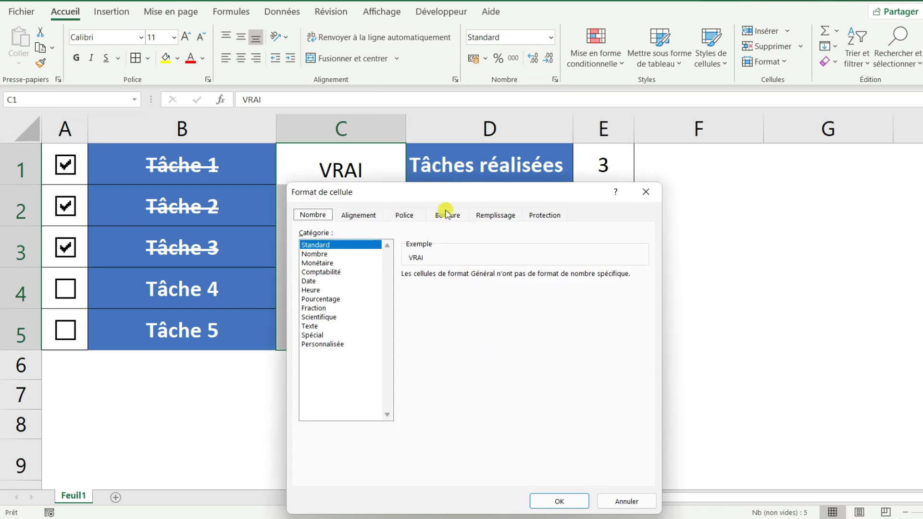
pyautogui.moveTo(421, 192); pyautogui.dragTo(547, 157)
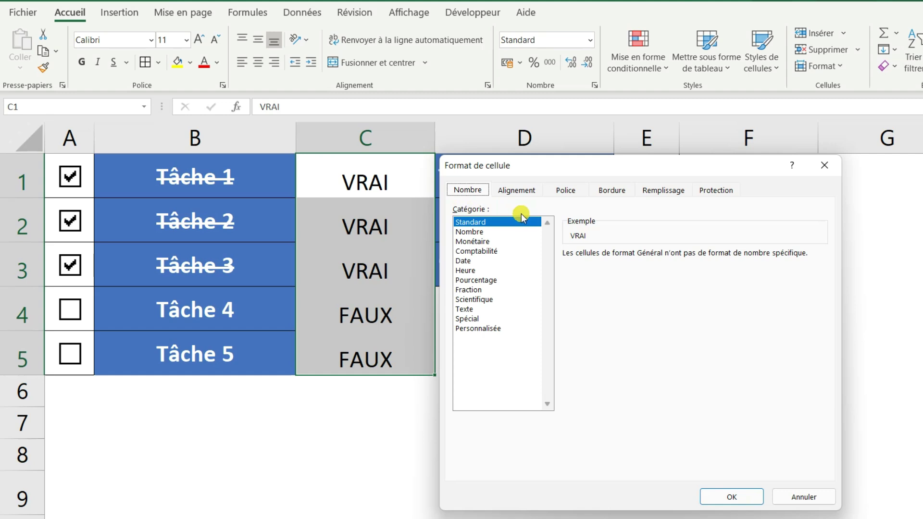
pyautogui.click(483, 330)
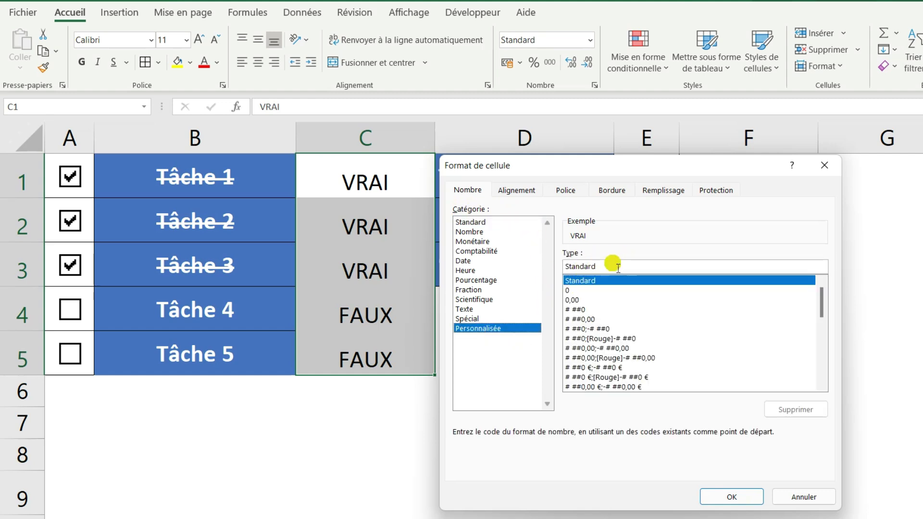
pyautogui.doubleClick(569, 266)
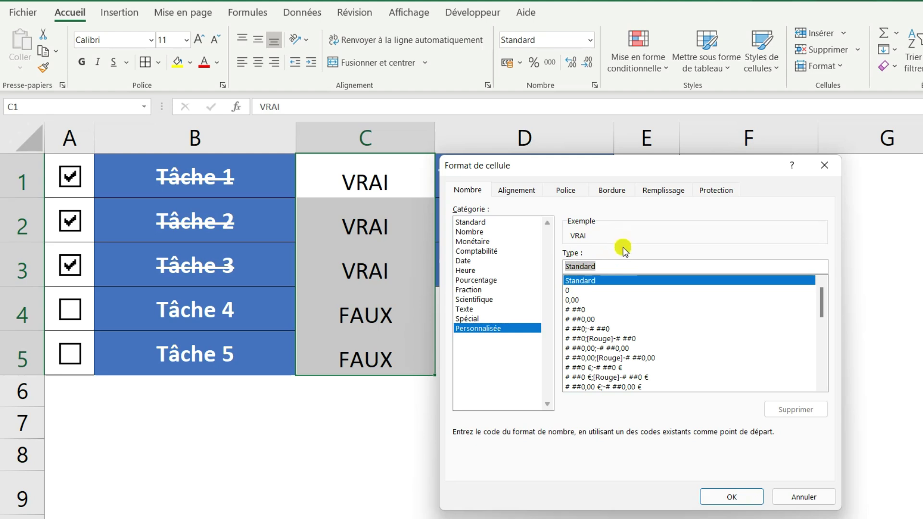
pyautogui.write(';;')
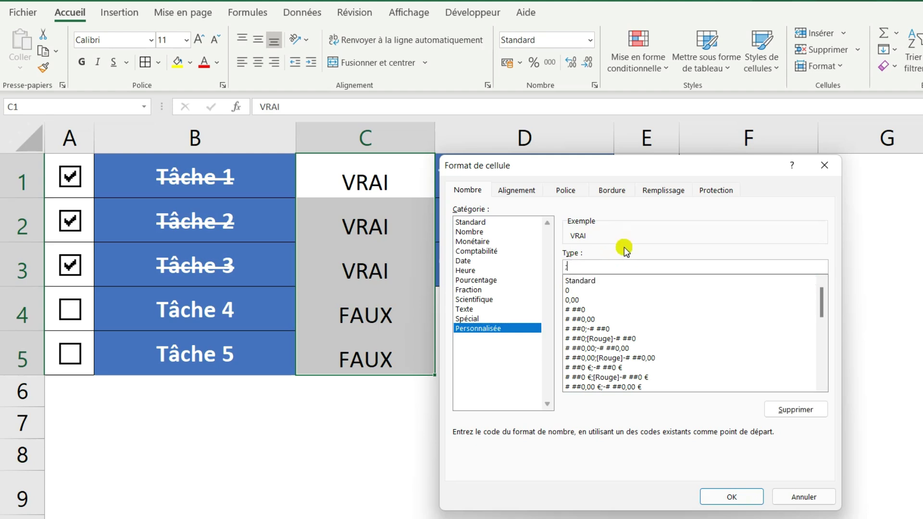
pyautogui.write(';')
pyautogui.click(730, 497)
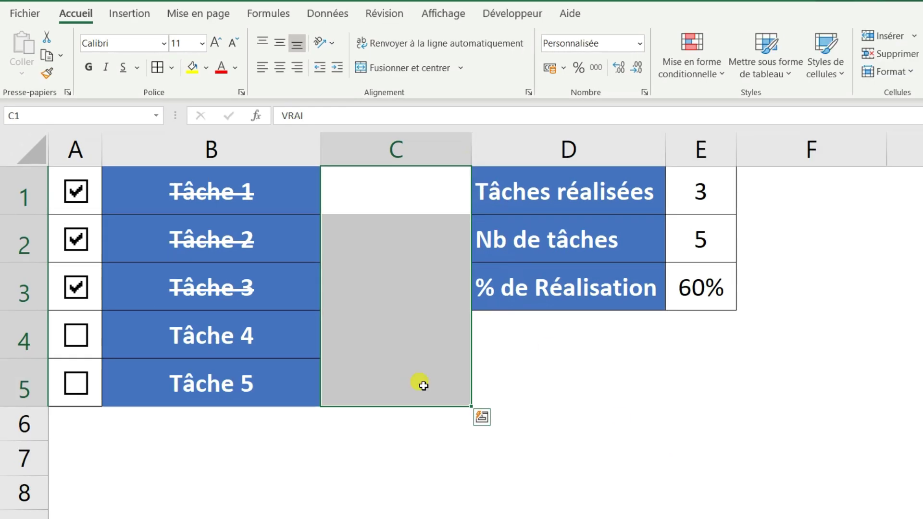
# Narrow column C to less than a third of its width, bringing the statistics table closer to the task list.
pyautogui.moveTo(475, 164); pyautogui.dragTo(459, 162)
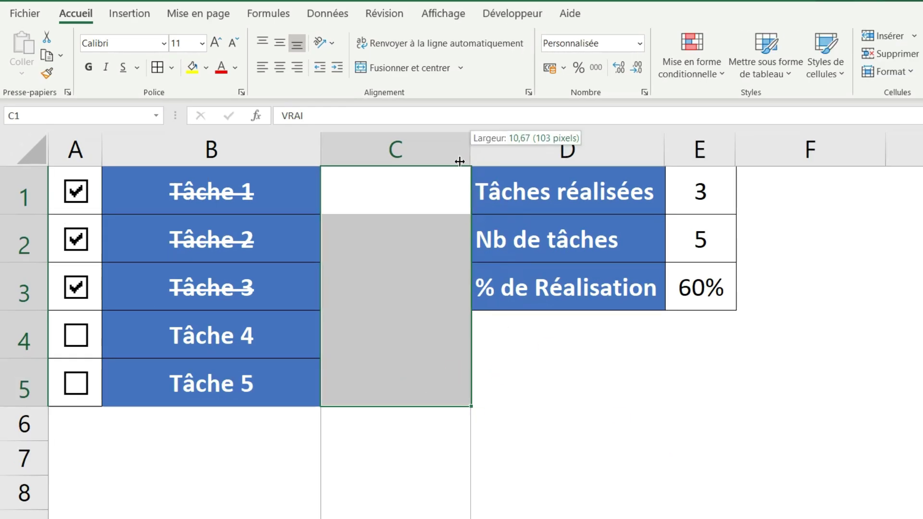
pyautogui.moveTo(380, 161); pyautogui.dragTo(367, 159)
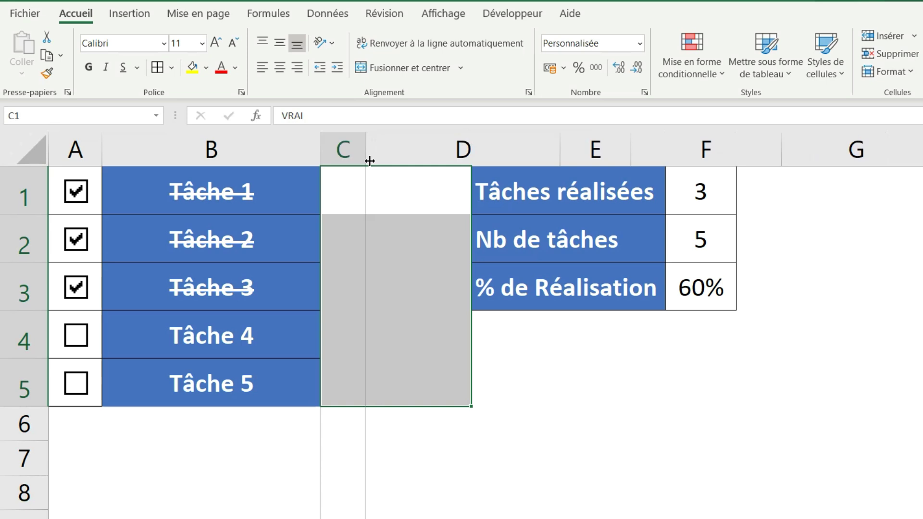